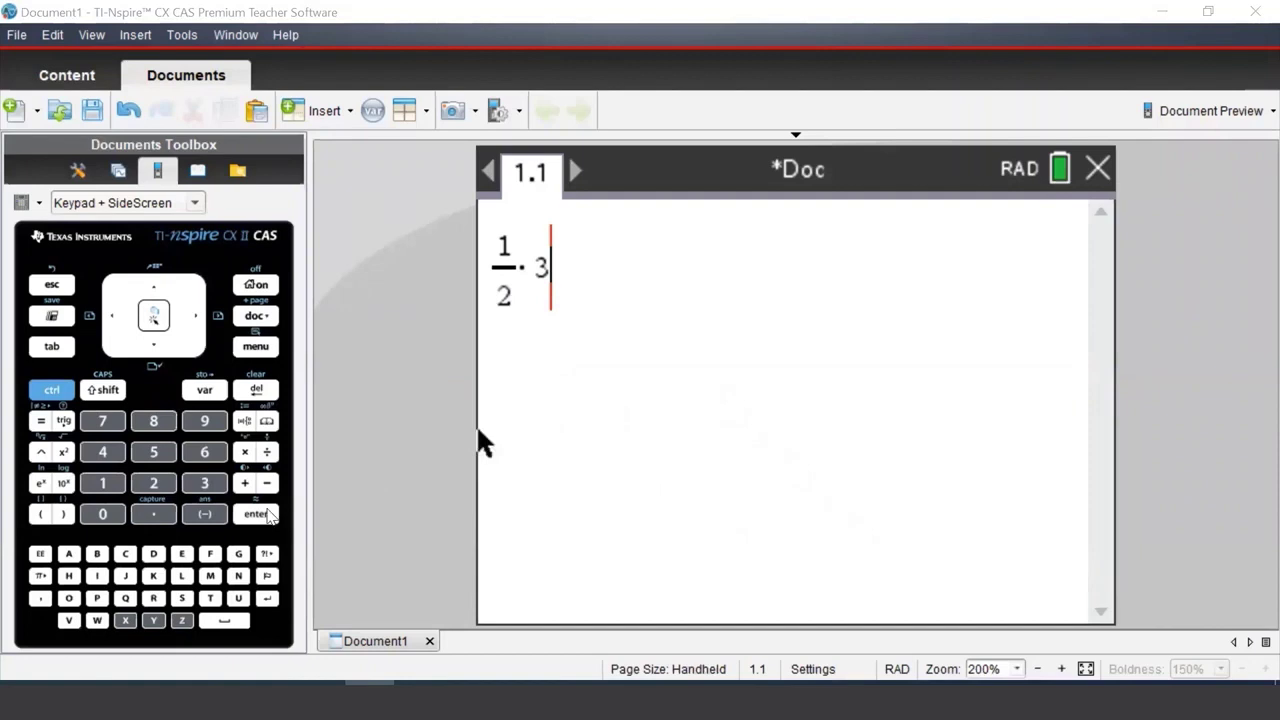
# Evaluate 1/2·3 as 3/2, then compute 0.5·3 to get 1.5.
pyautogui.click(258, 514)
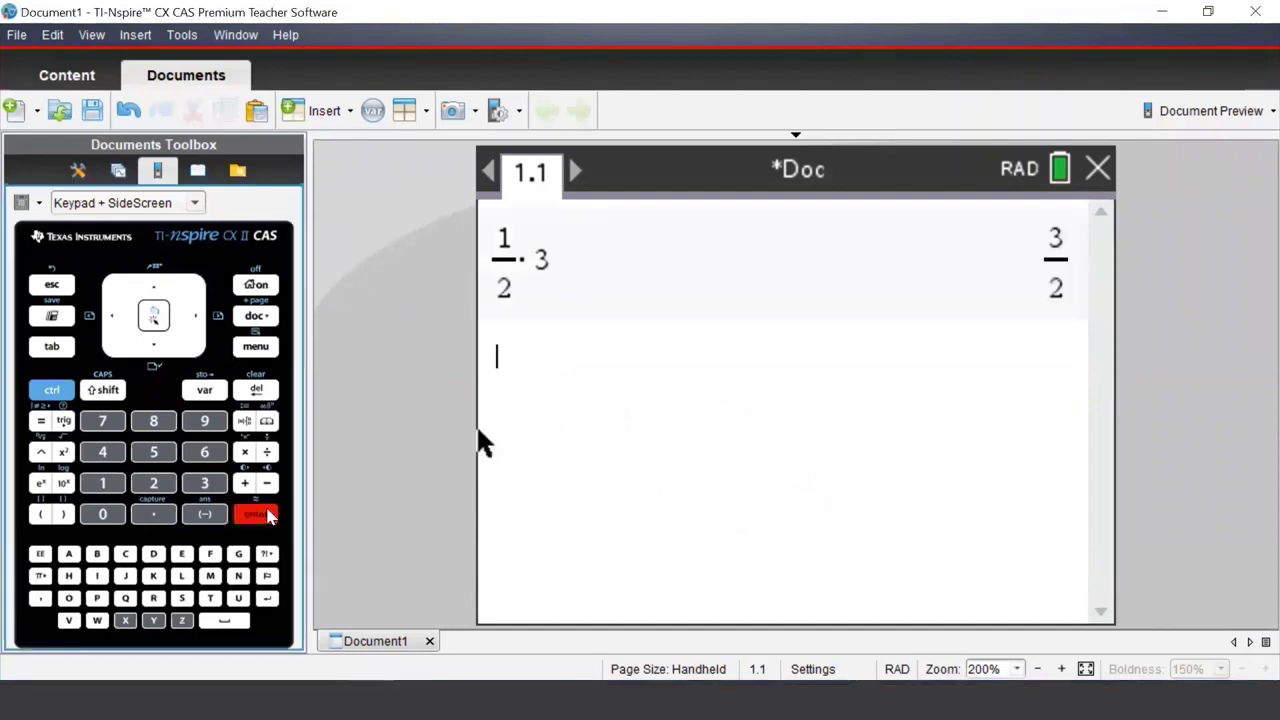
pyautogui.click(102, 514)
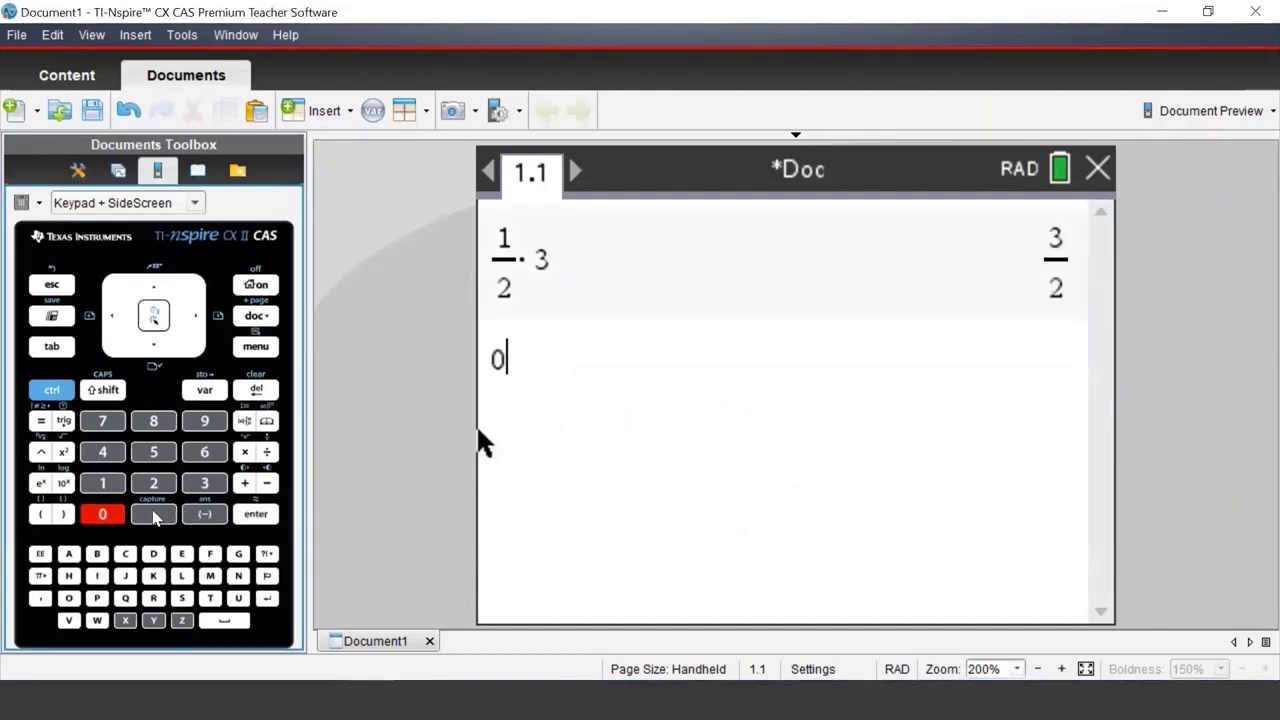
pyautogui.click(154, 514)
pyautogui.click(153, 452)
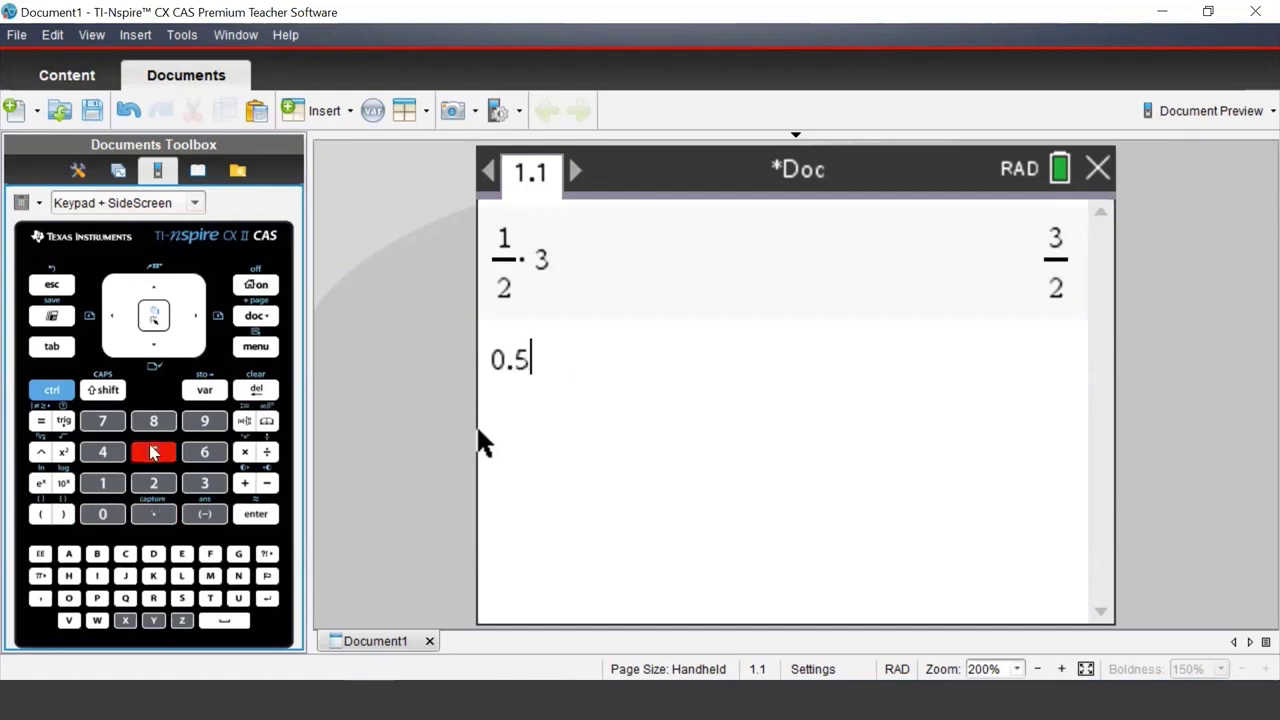
pyautogui.click(244, 452)
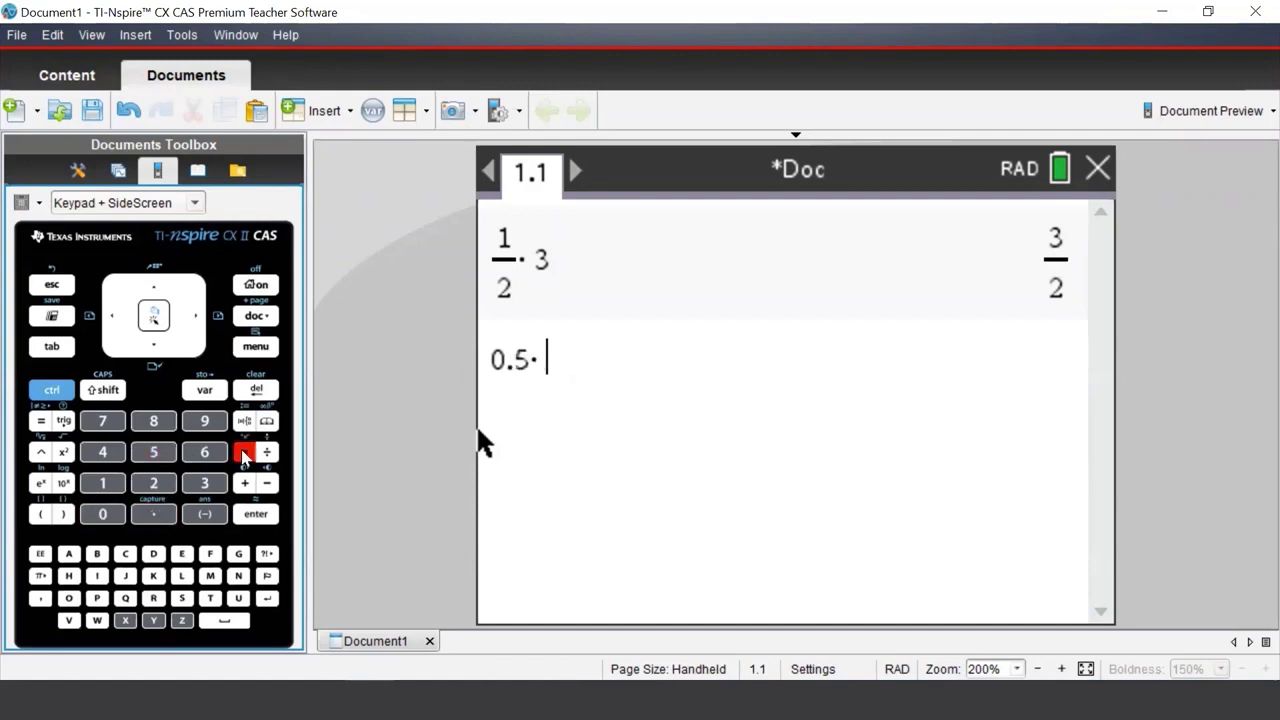
pyautogui.click(204, 483)
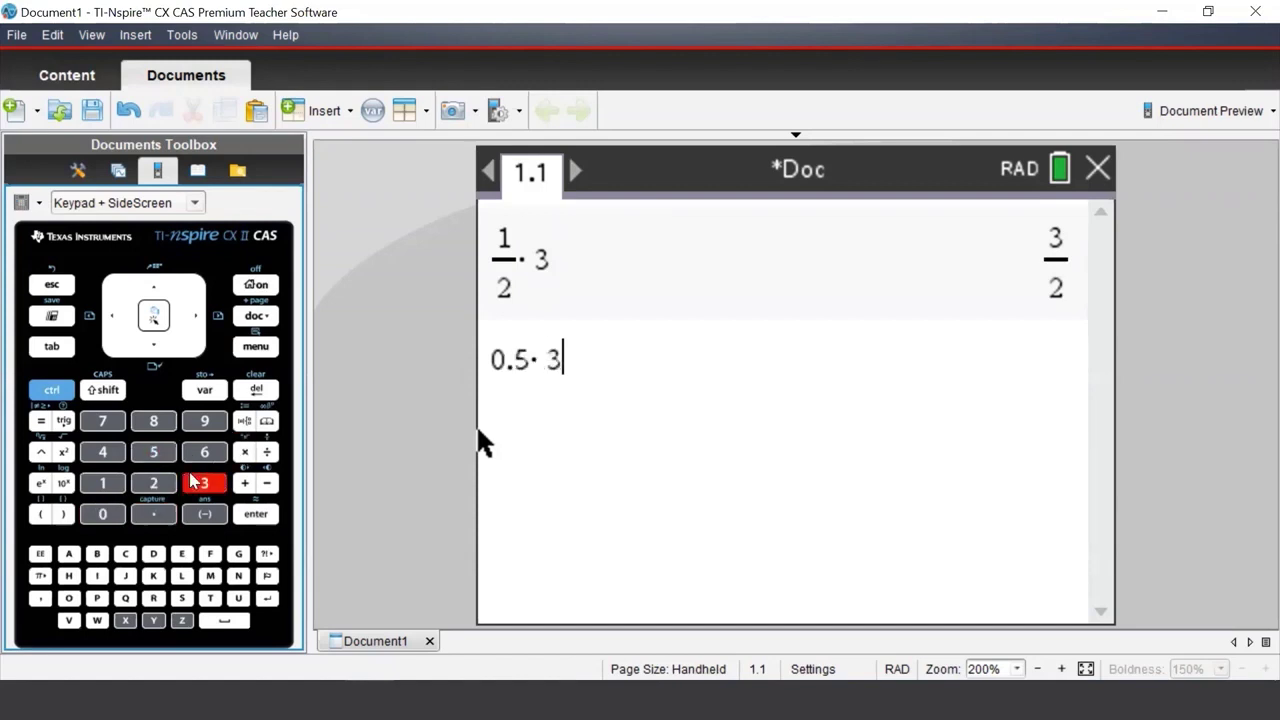
pyautogui.click(258, 515)
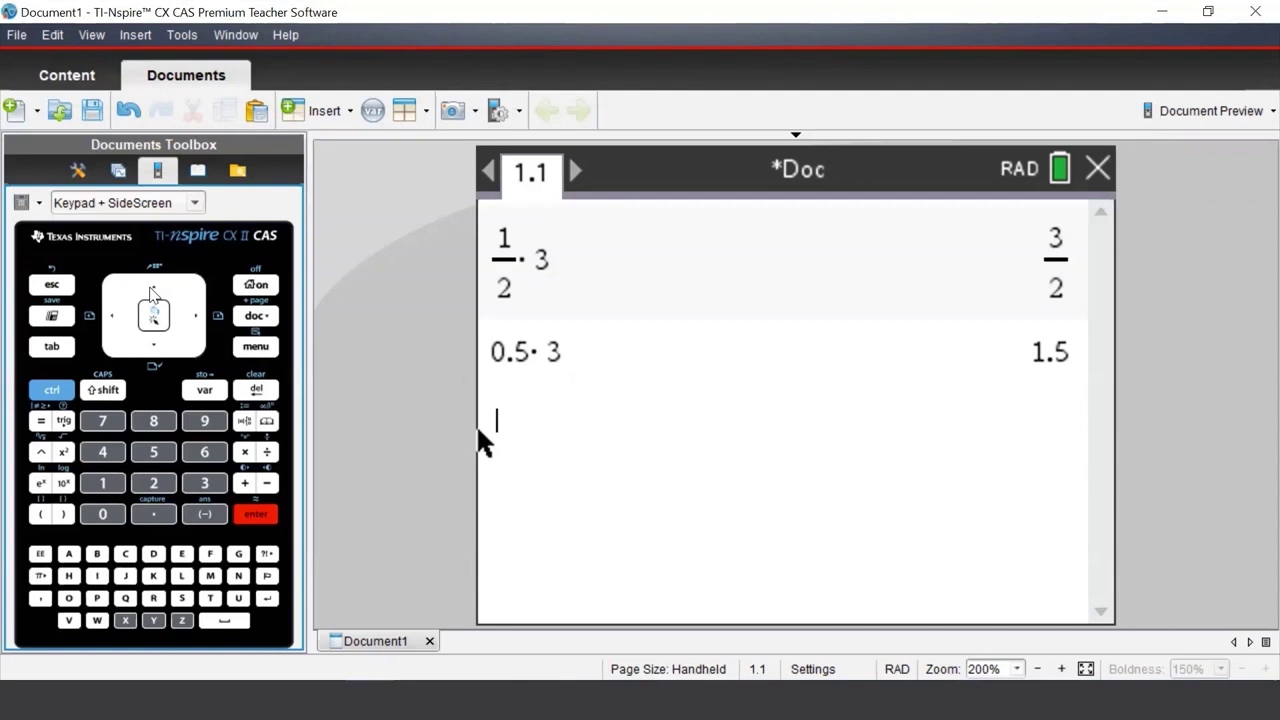
# Recall 1/2·3 from history and evaluate it approximately to get 1.5.
pyautogui.click(150, 290)
pyautogui.click(150, 290)
pyautogui.click(150, 290)
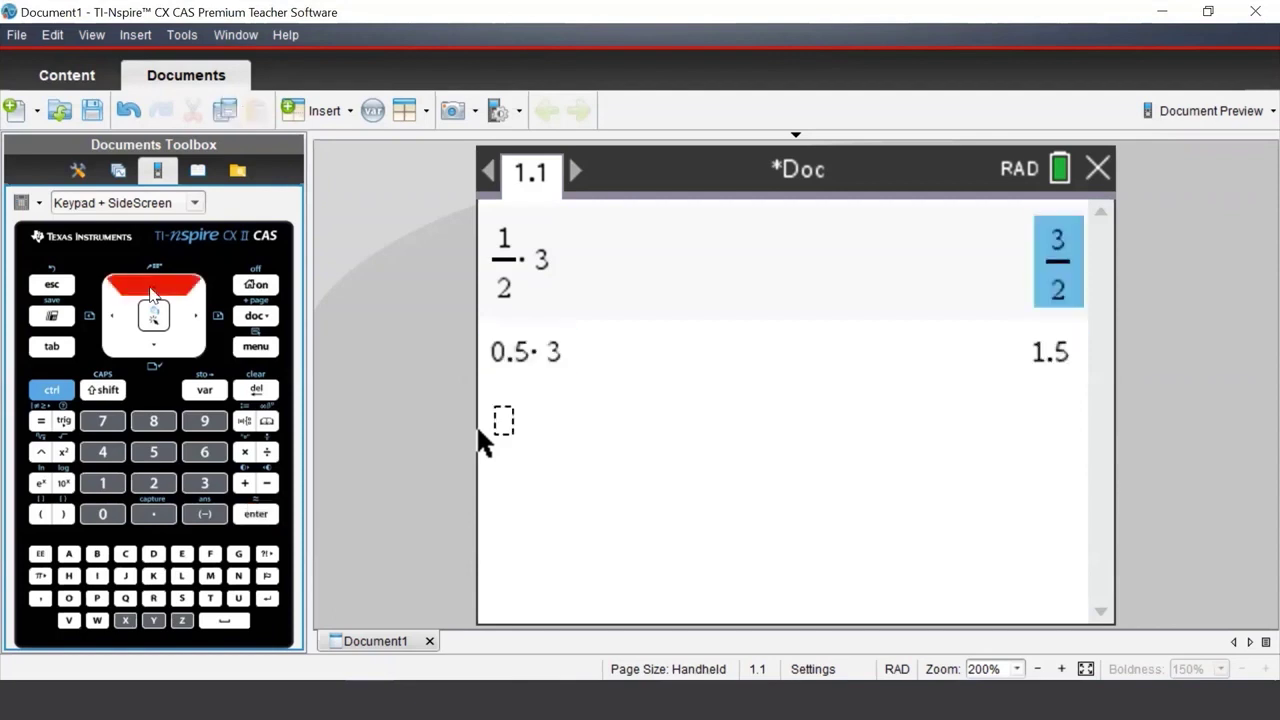
pyautogui.click(150, 290)
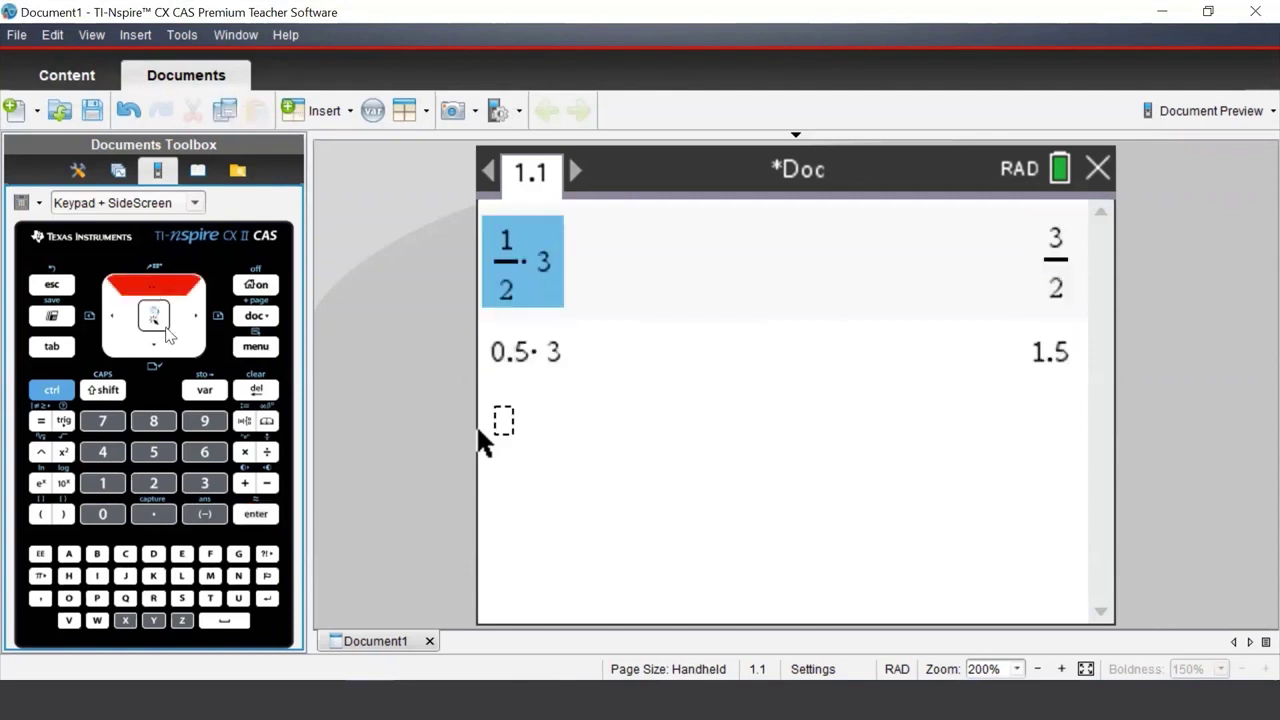
pyautogui.click(256, 515)
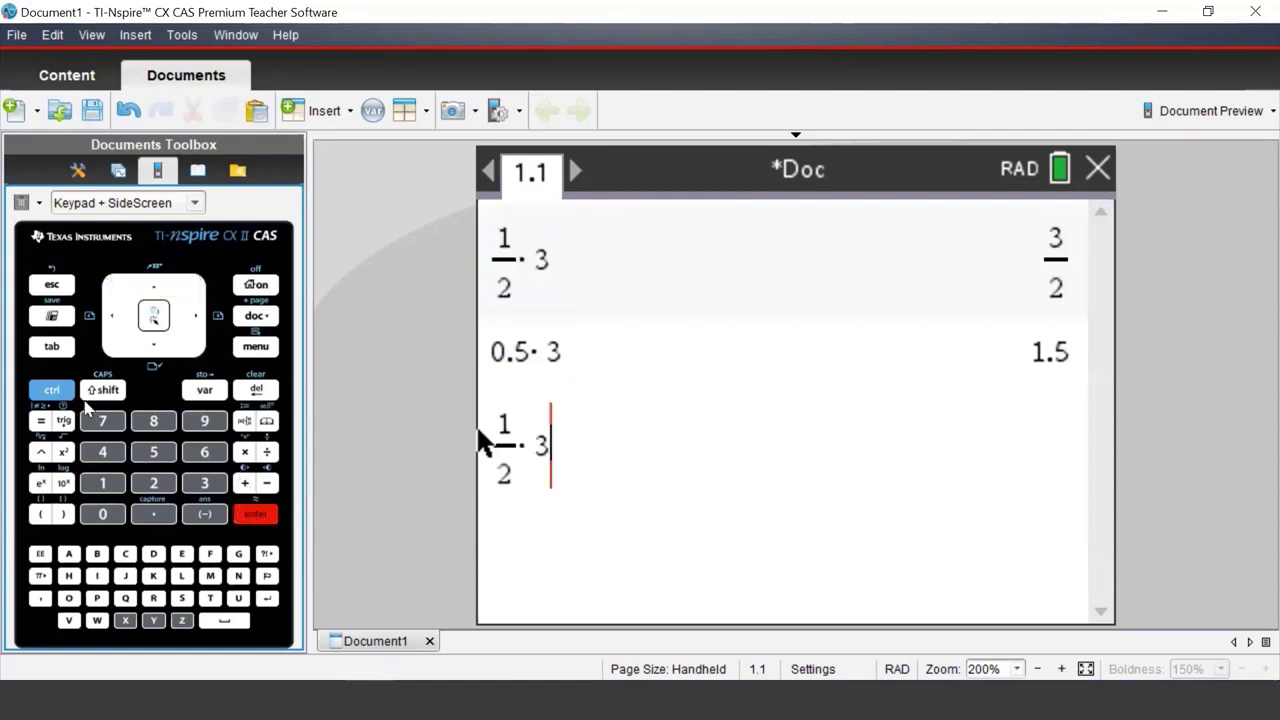
pyautogui.click(58, 392)
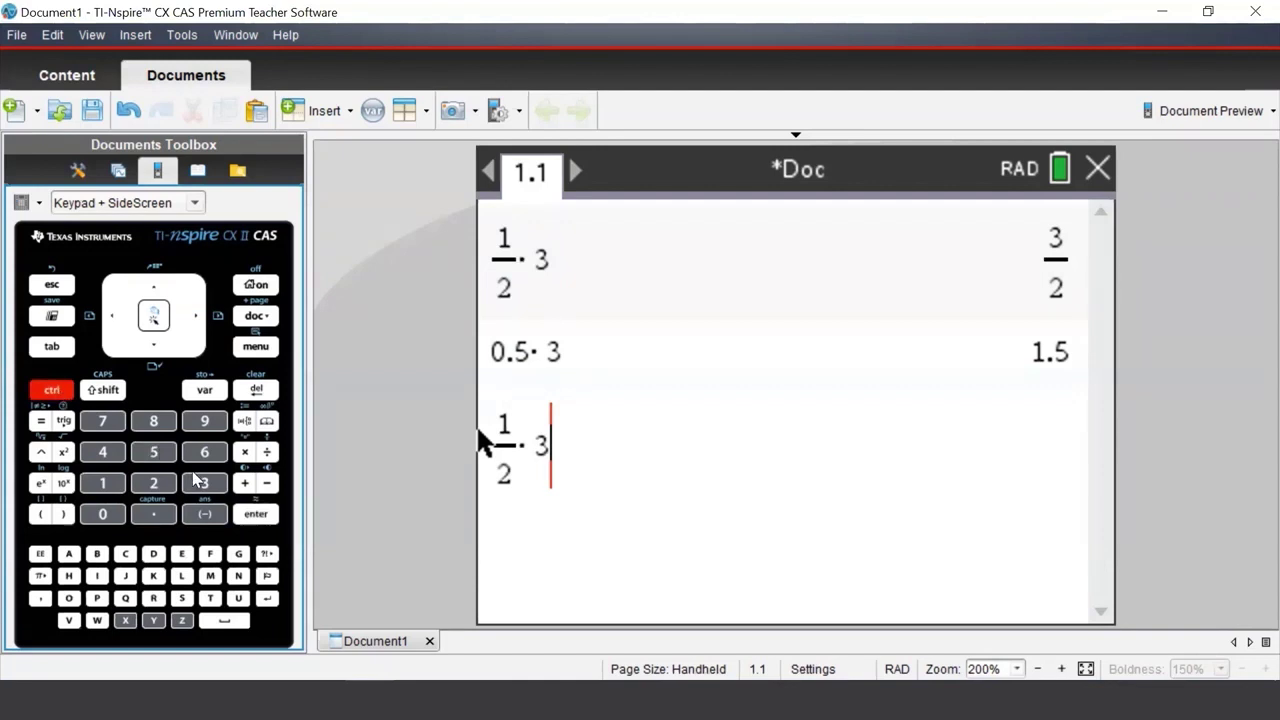
pyautogui.click(252, 515)
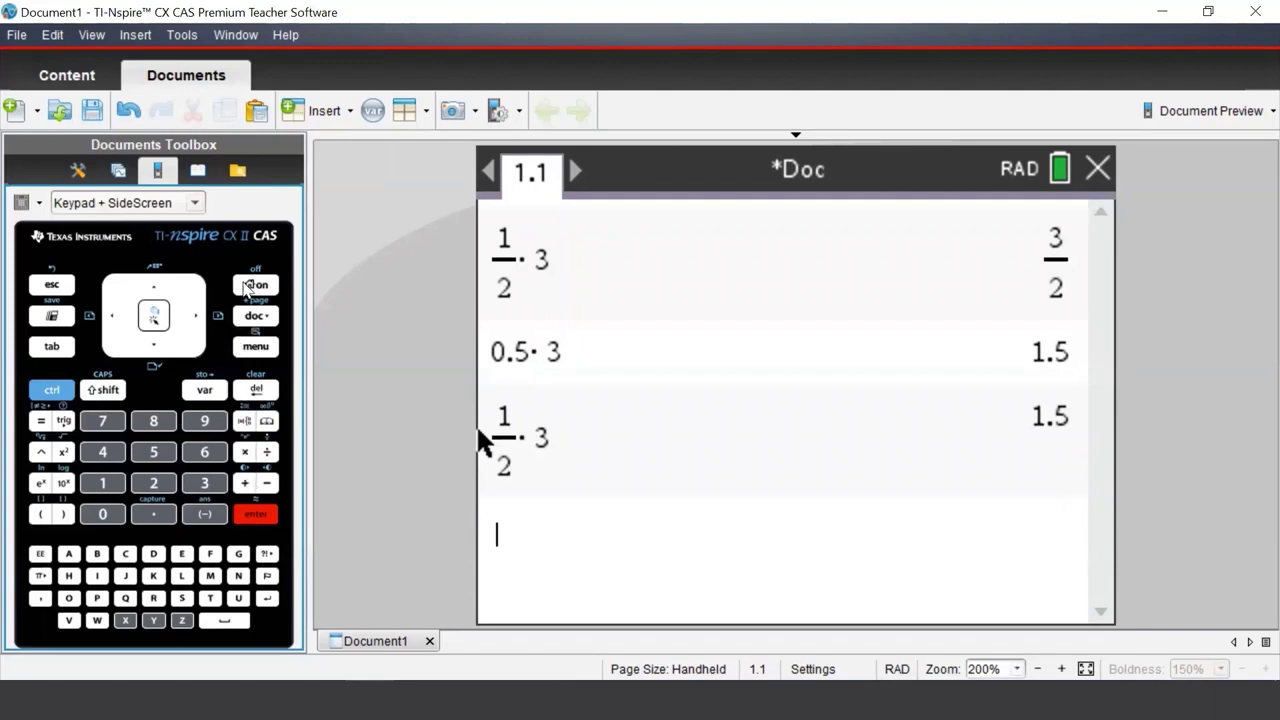
# Open Document Settings from the home screen's Settings menu.
pyautogui.click(248, 288)
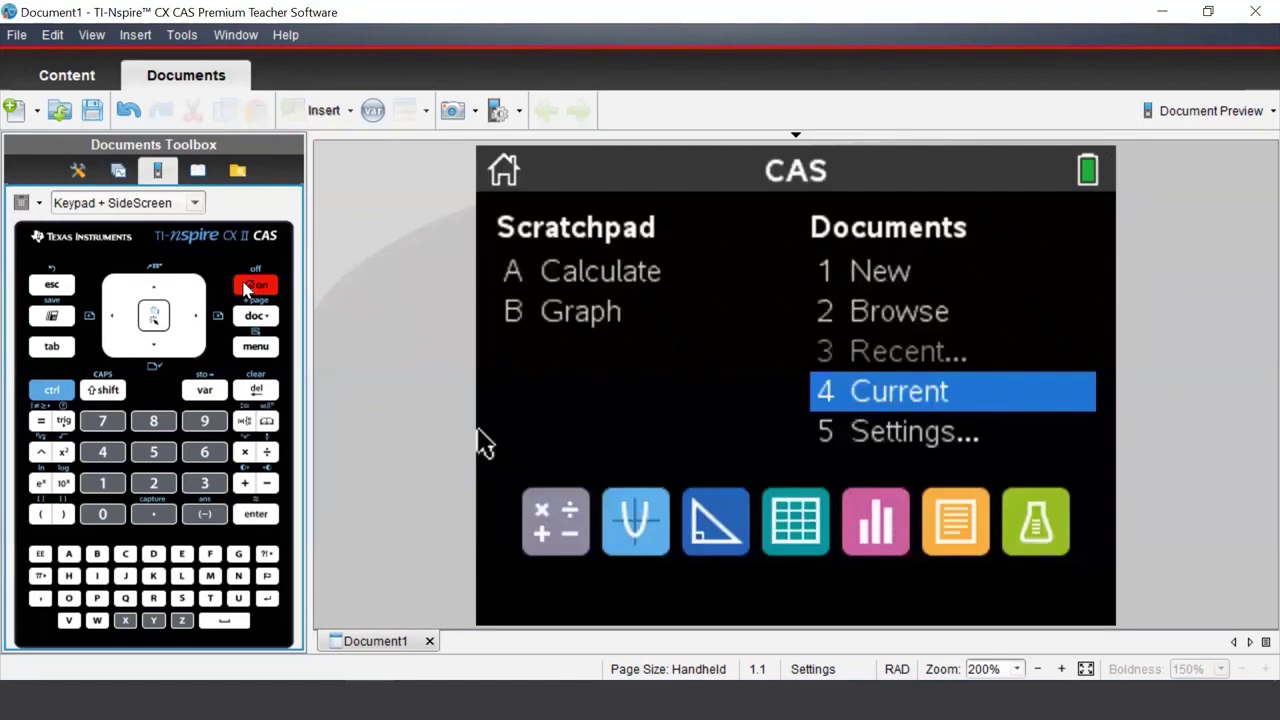
pyautogui.click(153, 453)
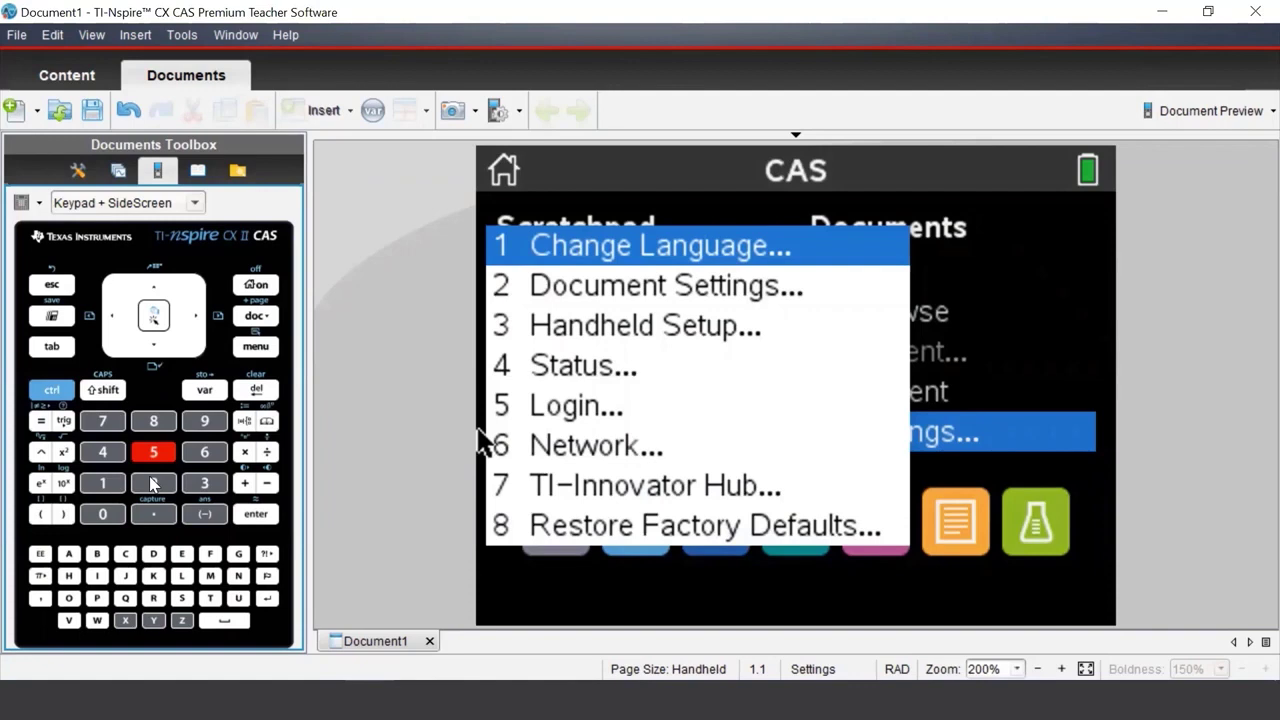
pyautogui.click(153, 484)
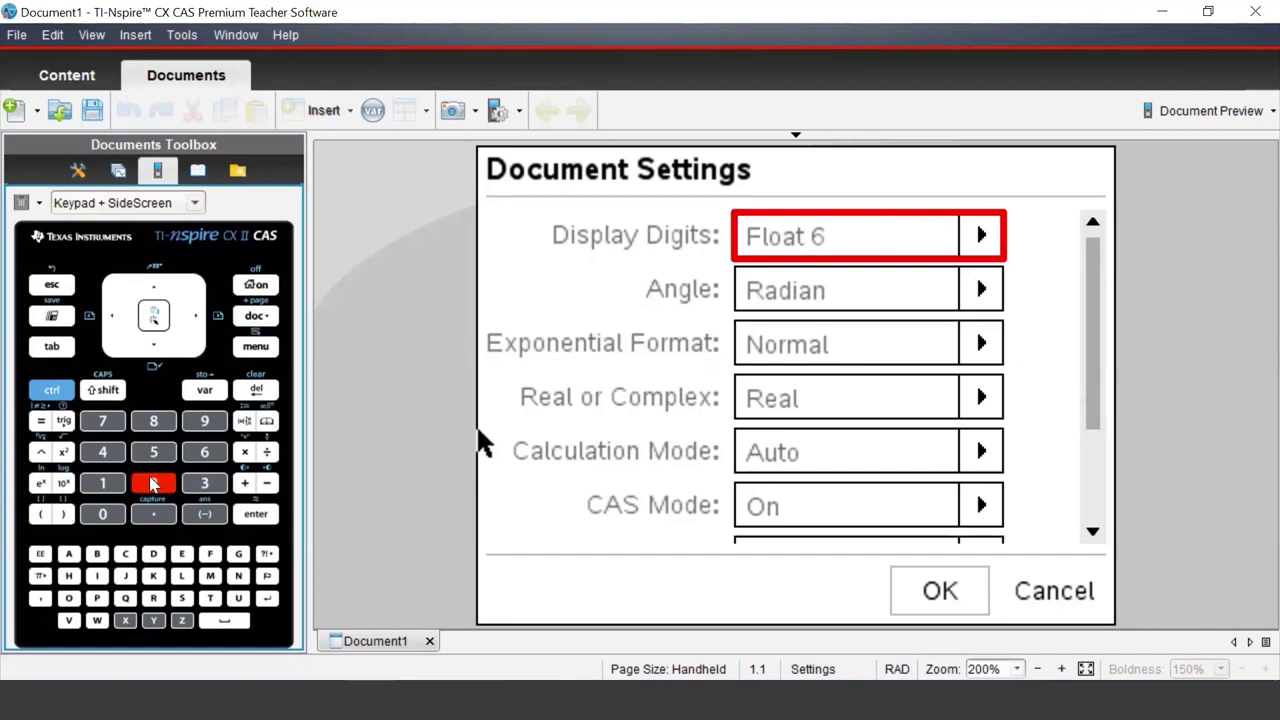
pyautogui.press('Tab')
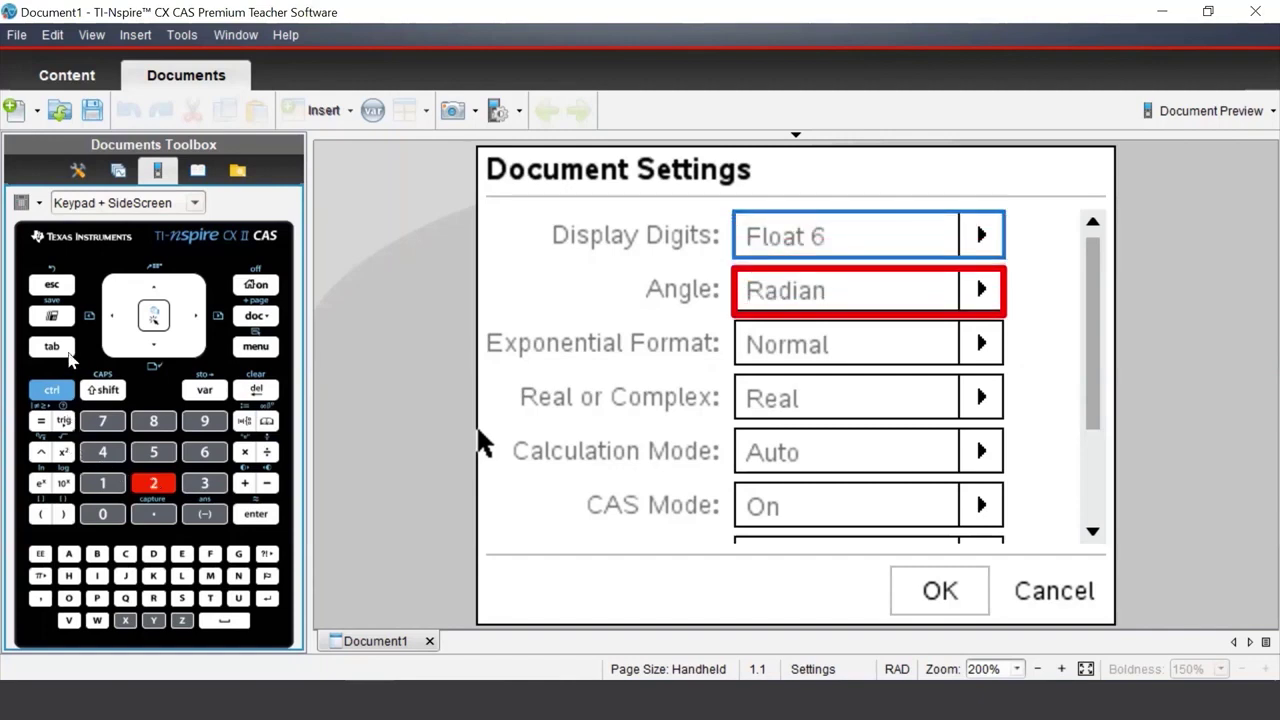
pyautogui.press('Tab')
pyautogui.press('Tab')
pyautogui.press('Tab')
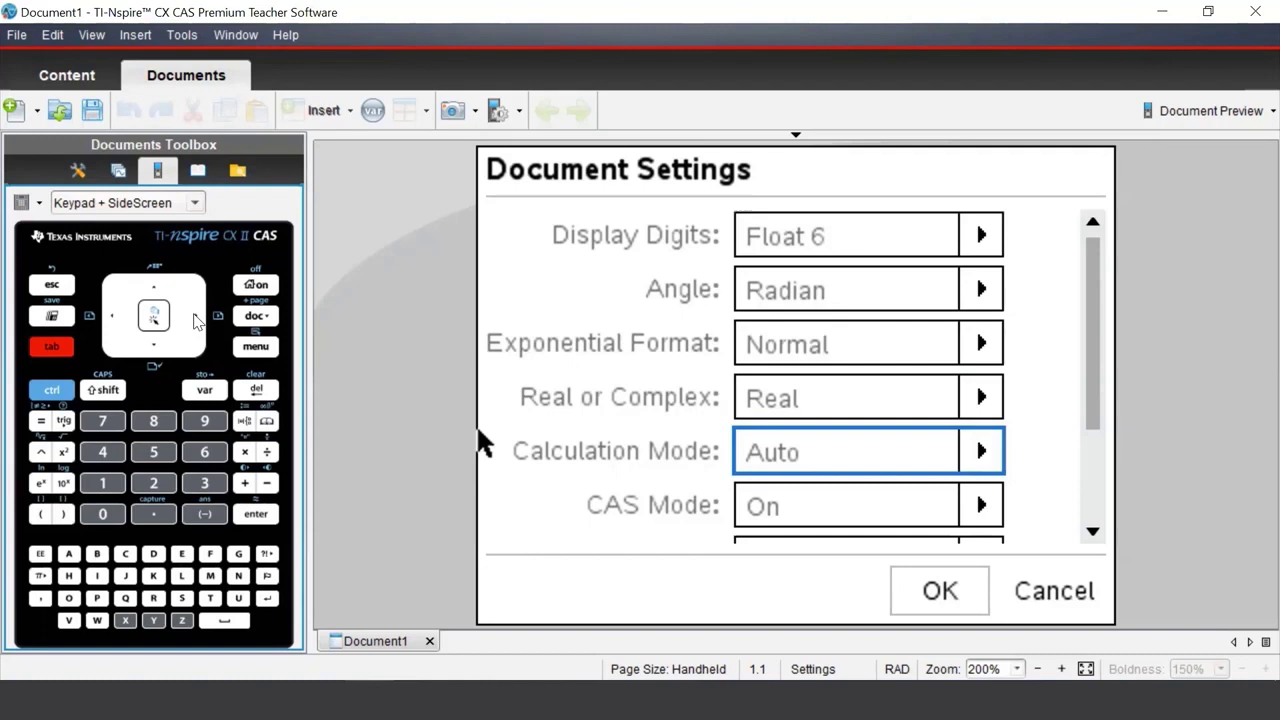
pyautogui.press('Right')
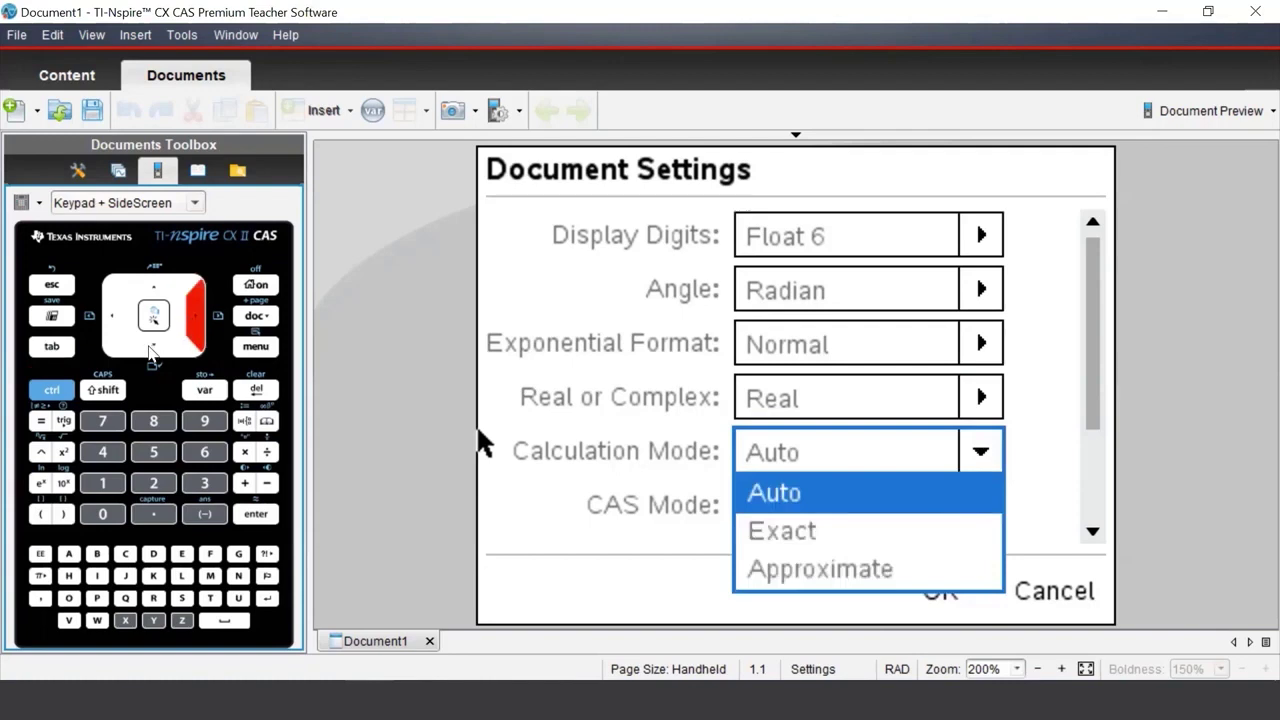
pyautogui.click(150, 350)
pyautogui.click(150, 350)
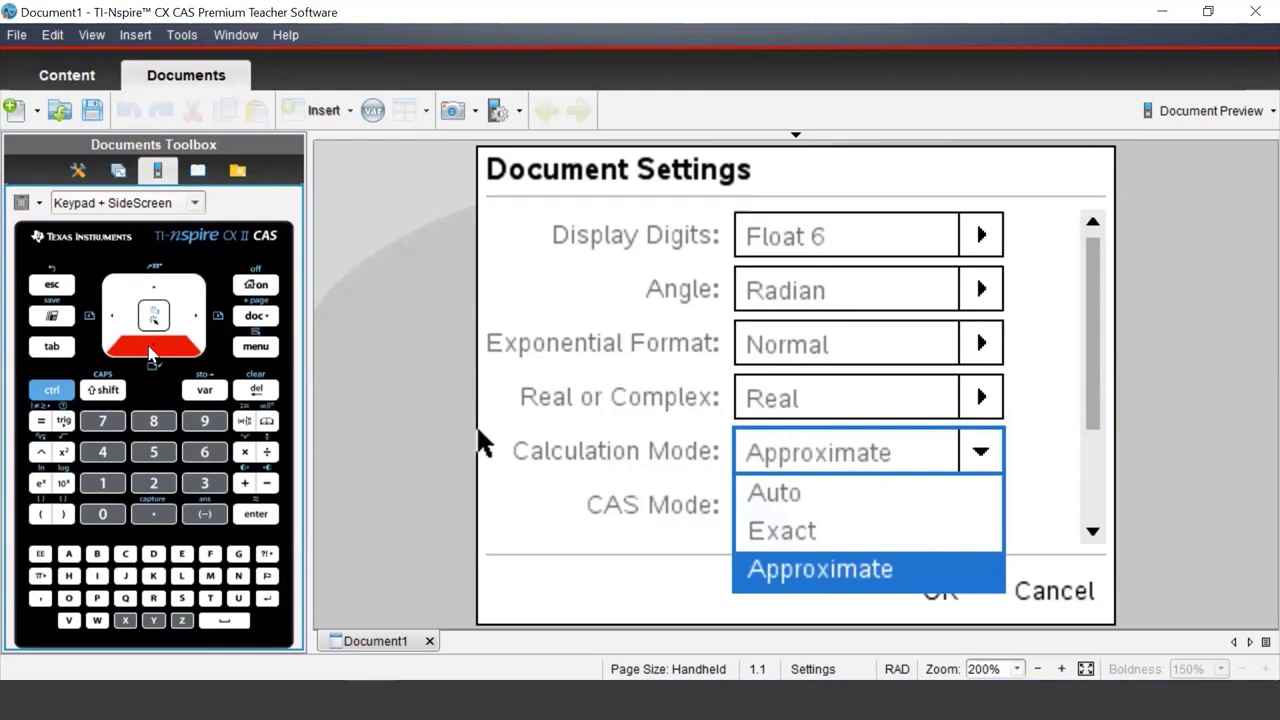
pyautogui.click(152, 288)
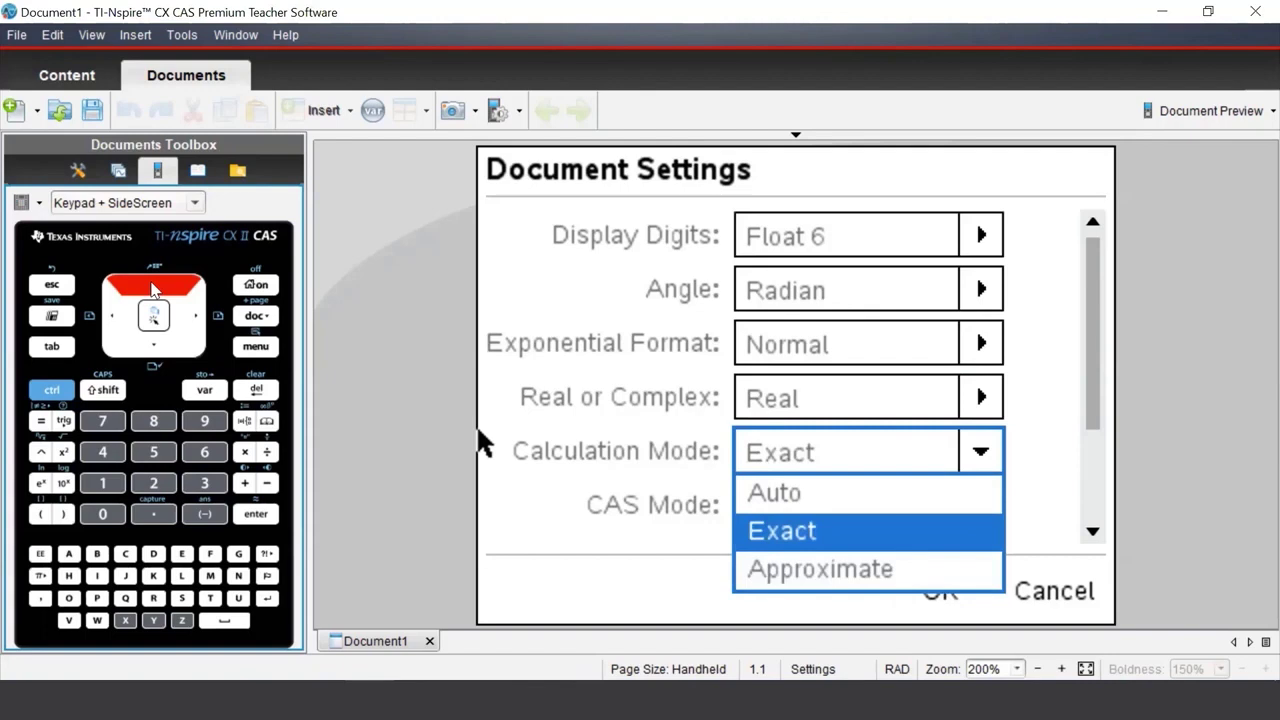
pyautogui.click(152, 288)
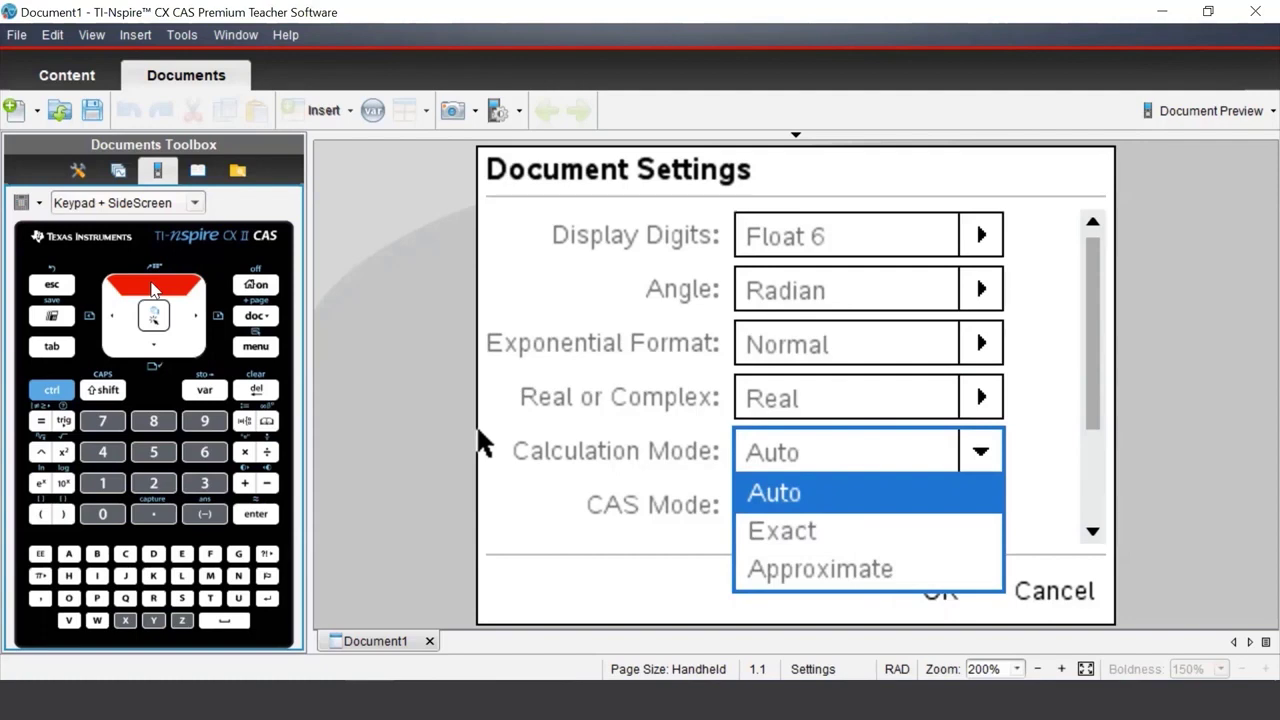
pyautogui.click(246, 519)
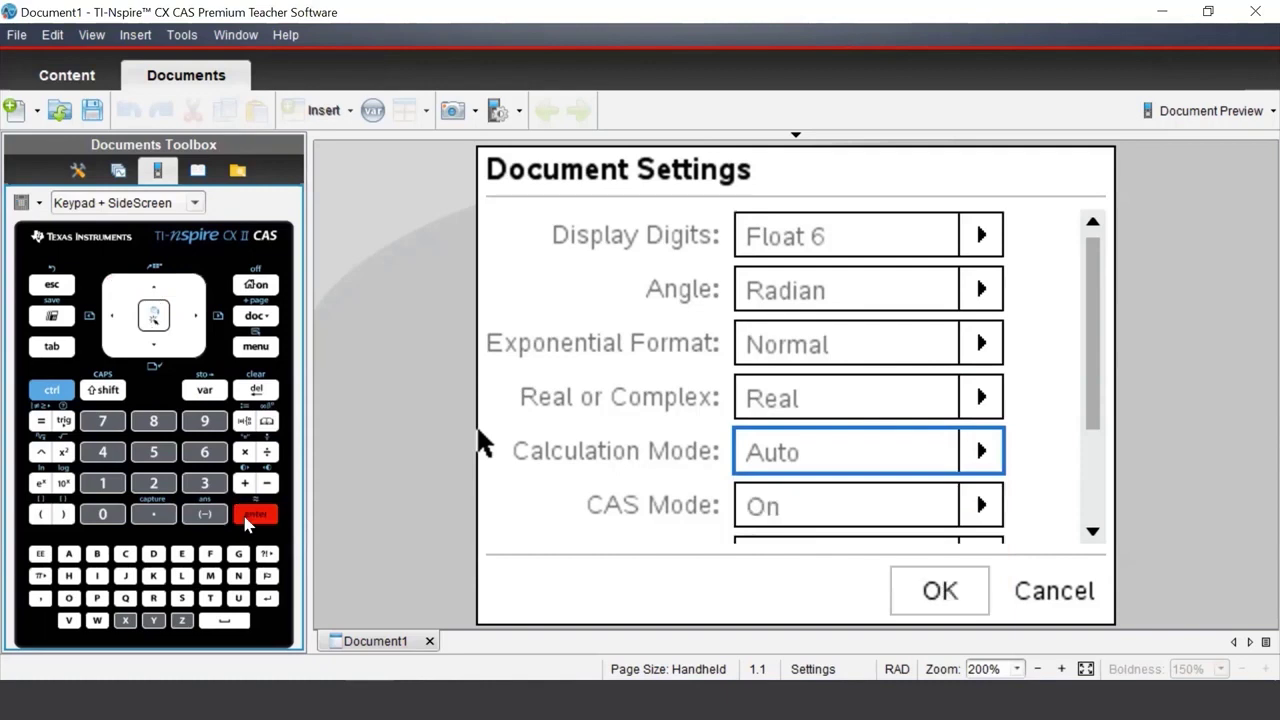
# Change Display Digits from Float 6 to Fix 3 and confirm the choice.
pyautogui.click(981, 237)
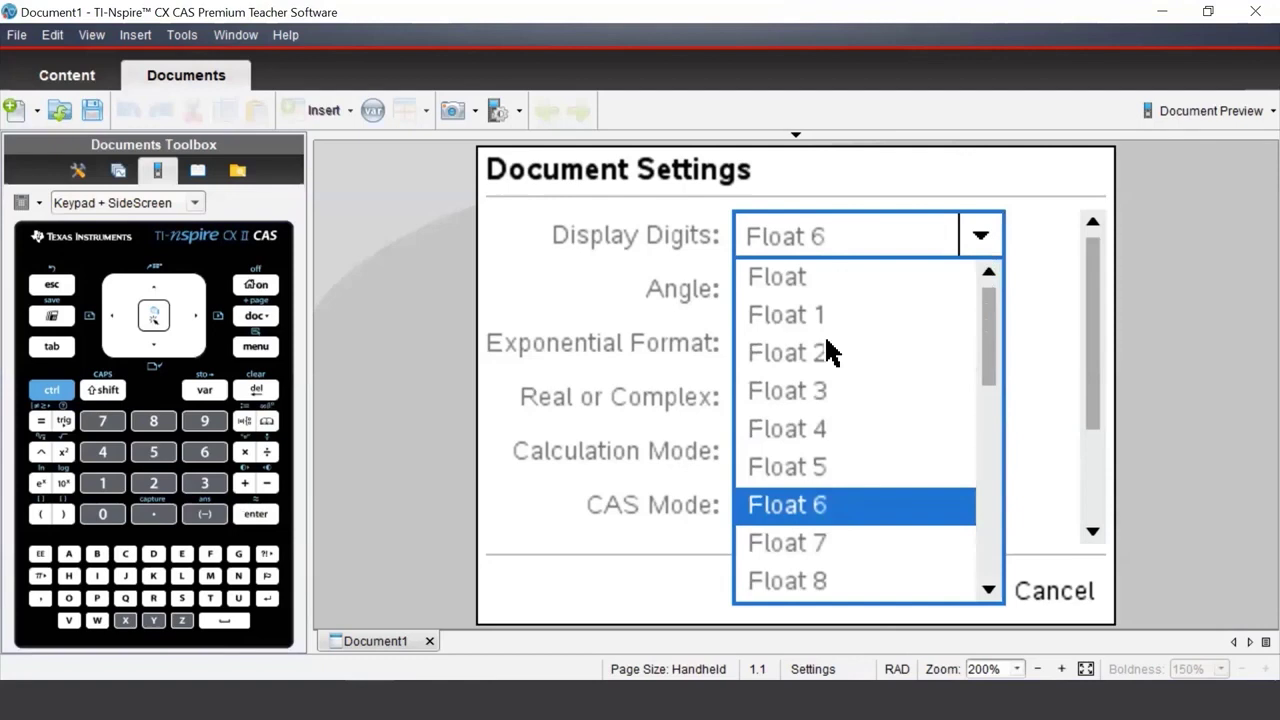
pyautogui.click(161, 342)
pyautogui.click(161, 342)
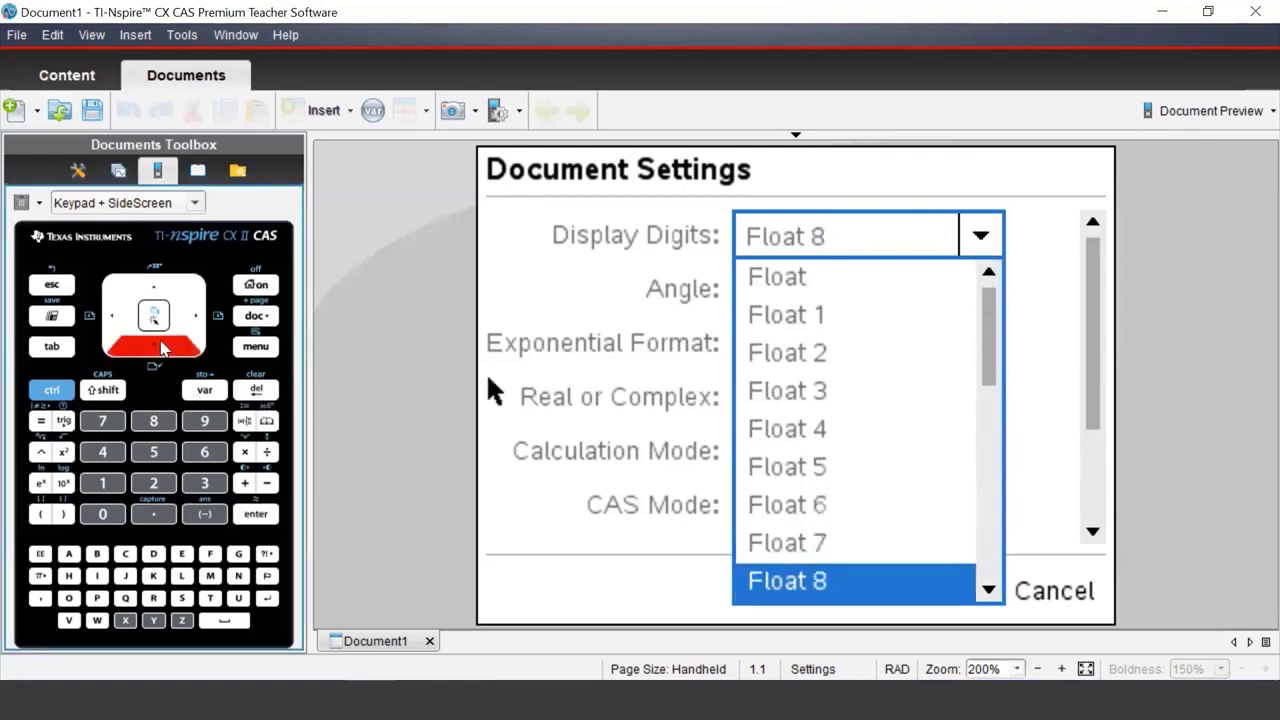
pyautogui.click(161, 342)
pyautogui.click(161, 342)
pyautogui.click(161, 342)
pyautogui.click(161, 342)
pyautogui.click(161, 342)
pyautogui.click(161, 342)
pyautogui.click(161, 342)
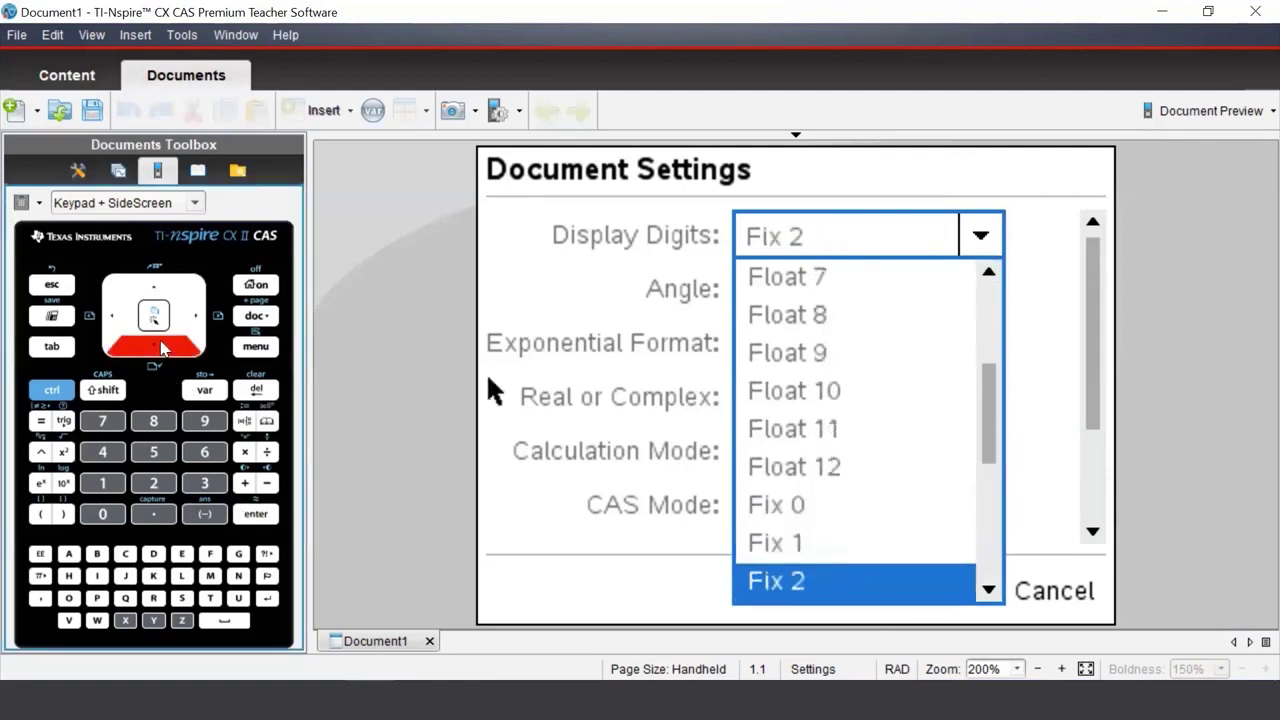
pyautogui.click(161, 342)
pyautogui.click(161, 342)
pyautogui.click(161, 342)
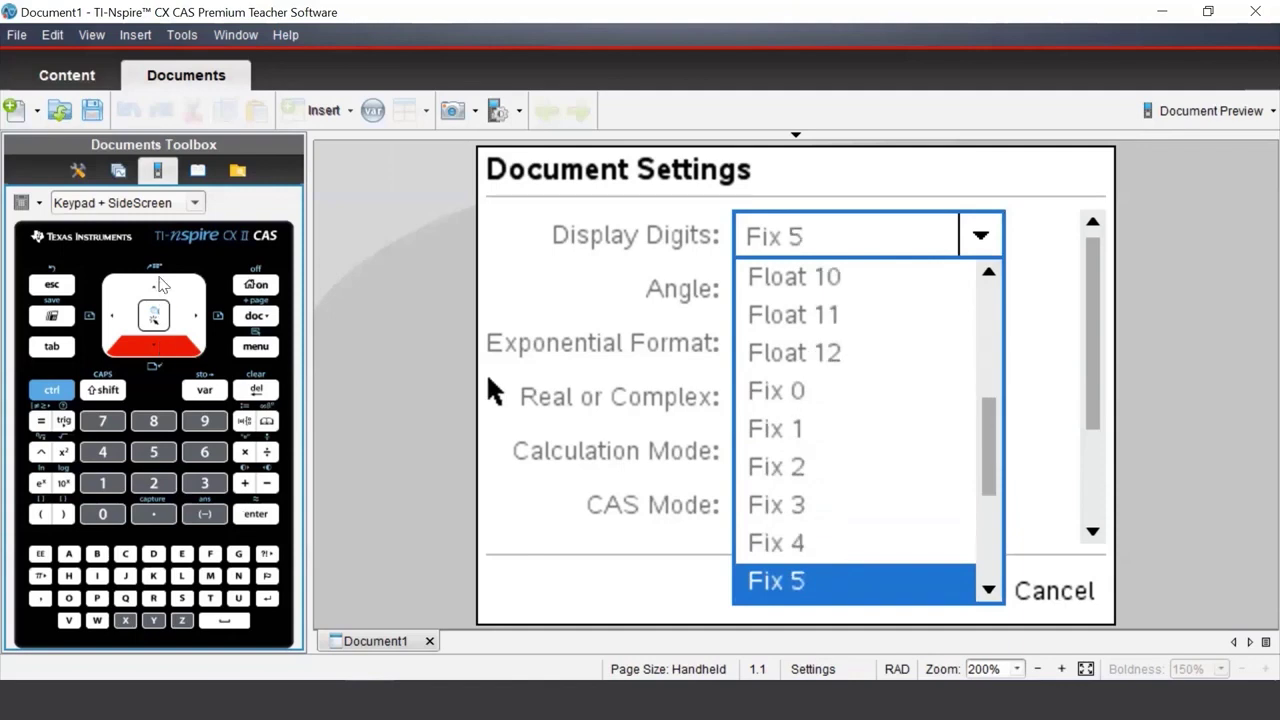
pyautogui.click(161, 285)
pyautogui.click(161, 285)
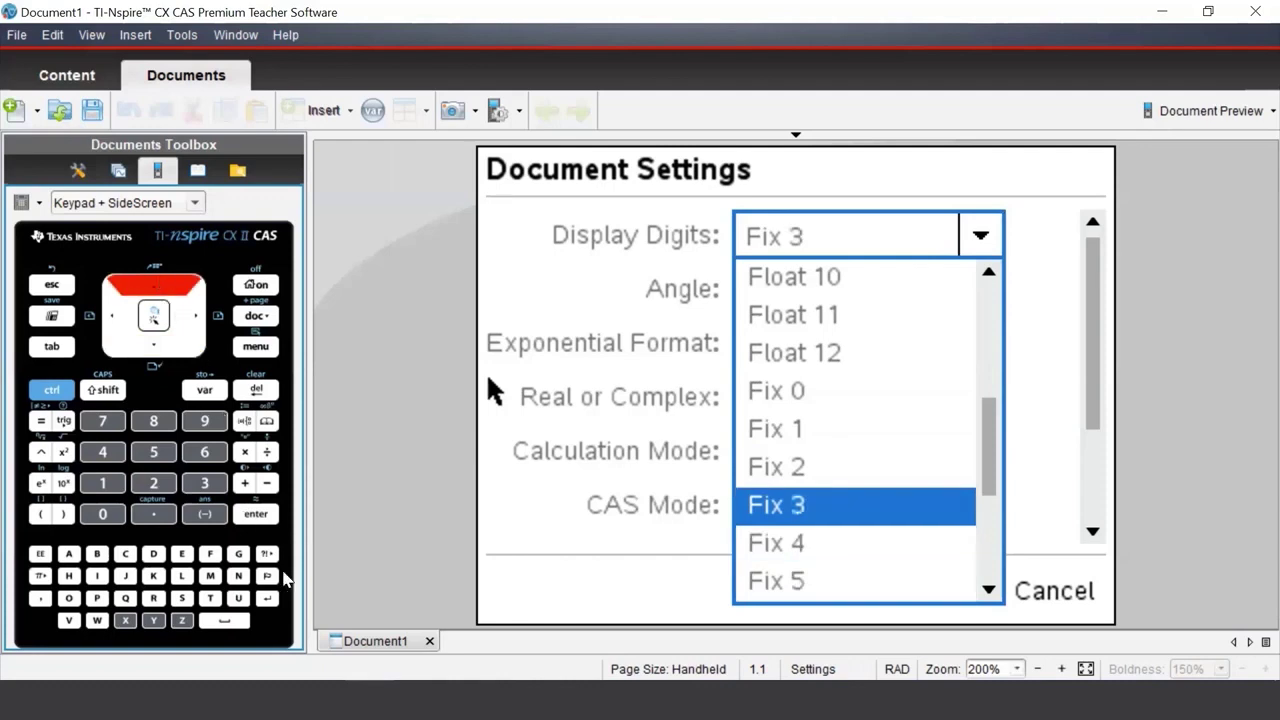
pyautogui.click(256, 514)
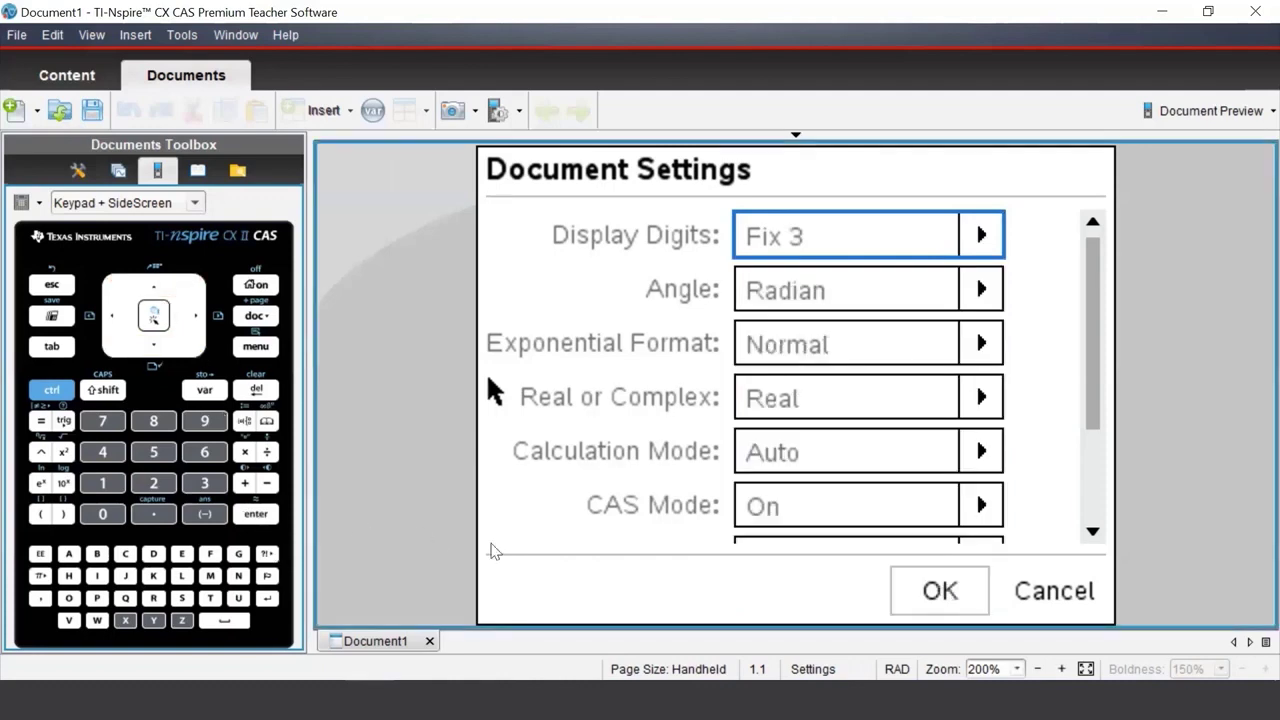
# Apply the Fix 3 settings, return to the Calculator page and key in 1.1111.
pyautogui.click(266, 515)
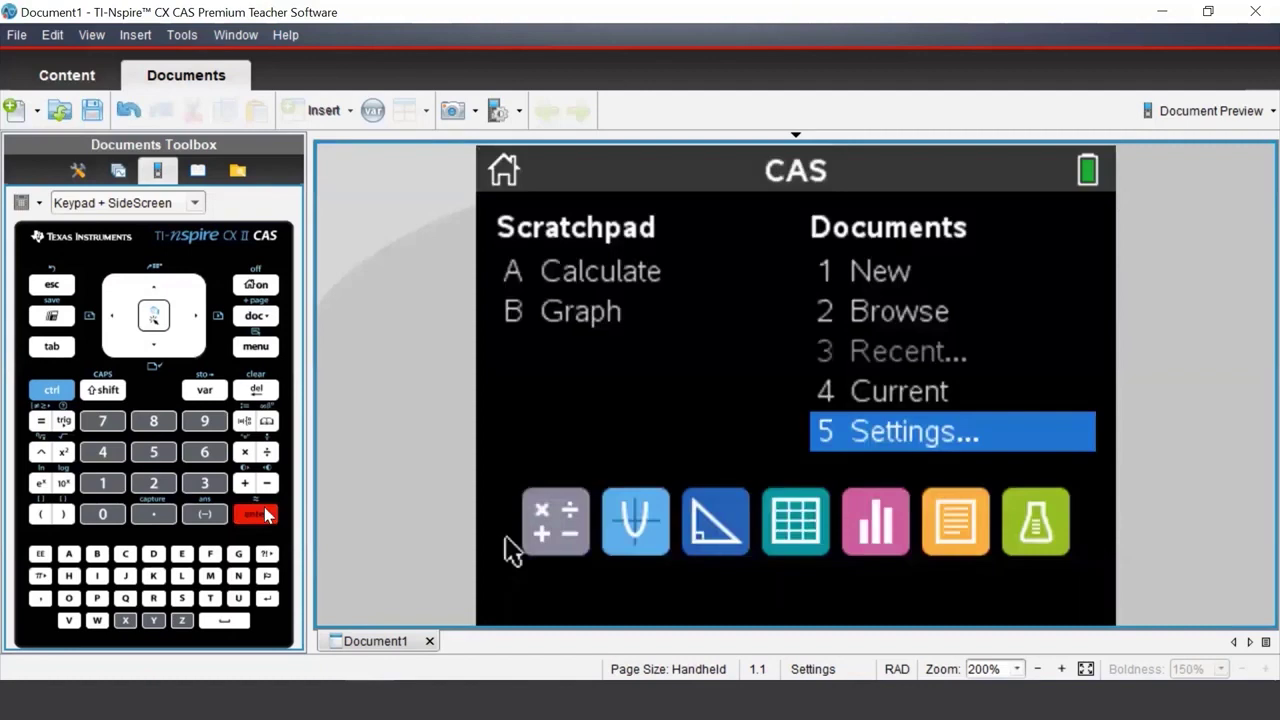
pyautogui.click(101, 454)
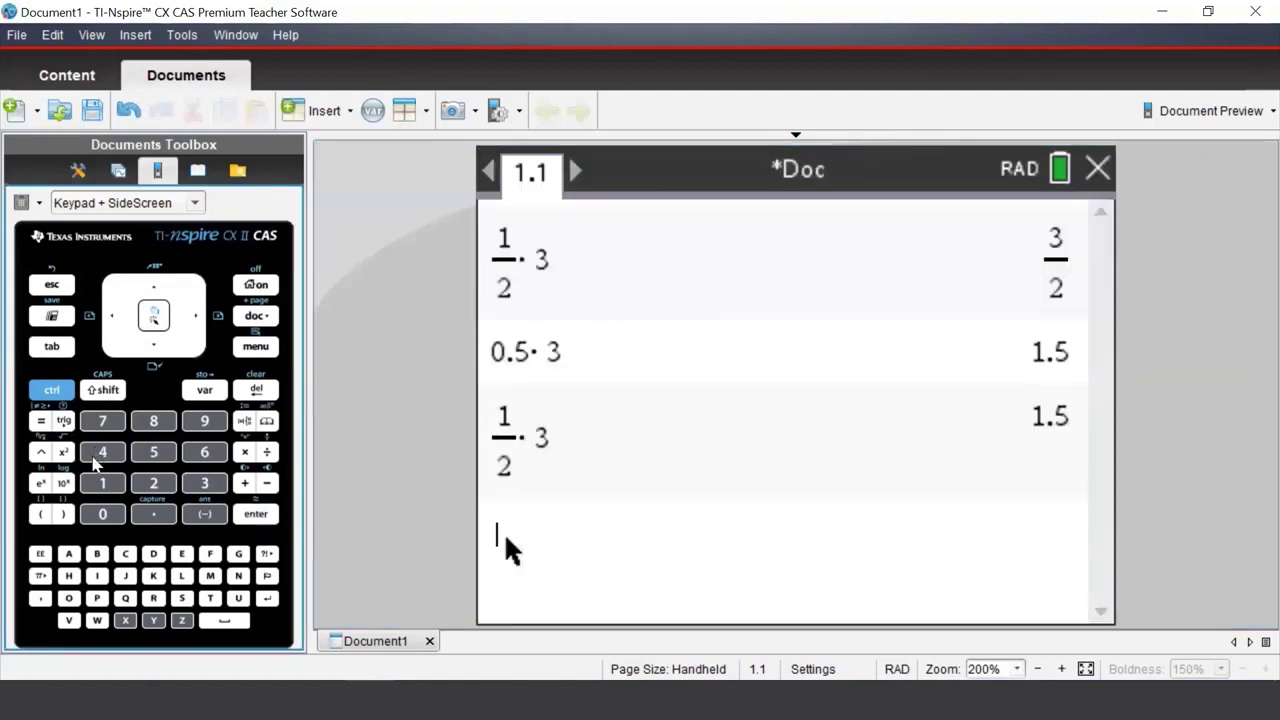
pyautogui.click(102, 483)
pyautogui.click(153, 514)
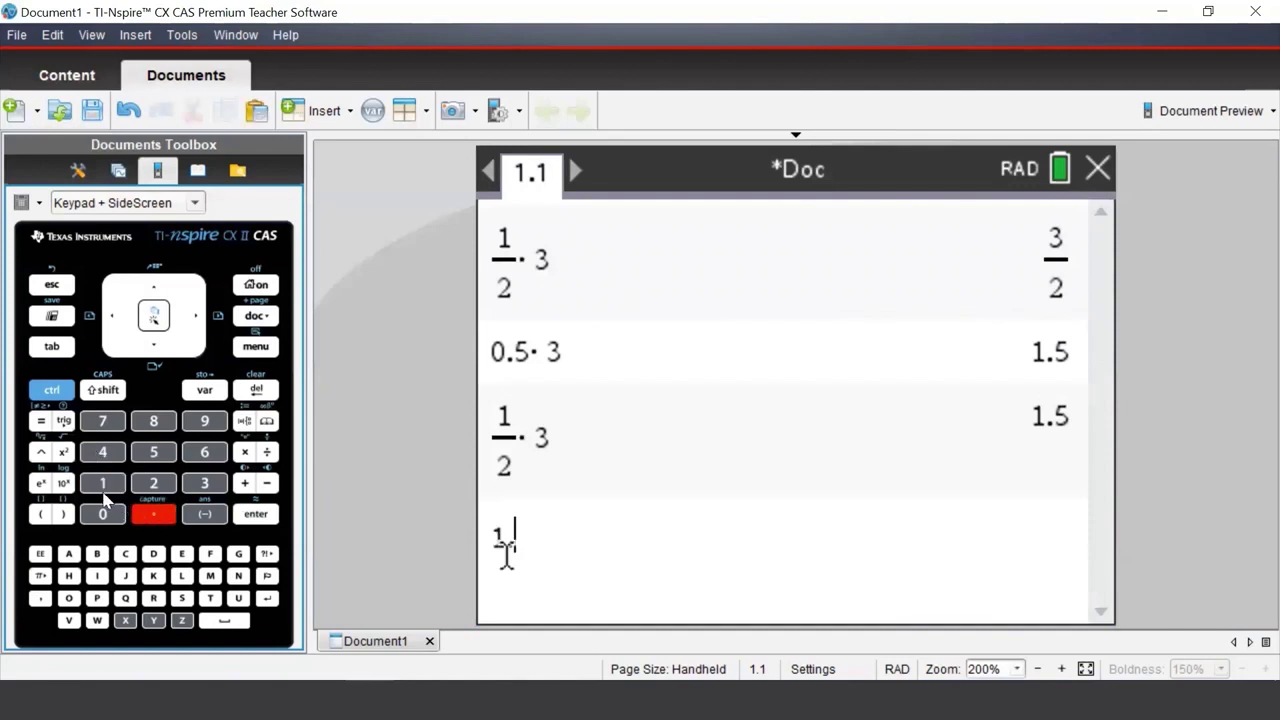
pyautogui.click(102, 483)
pyautogui.click(102, 483)
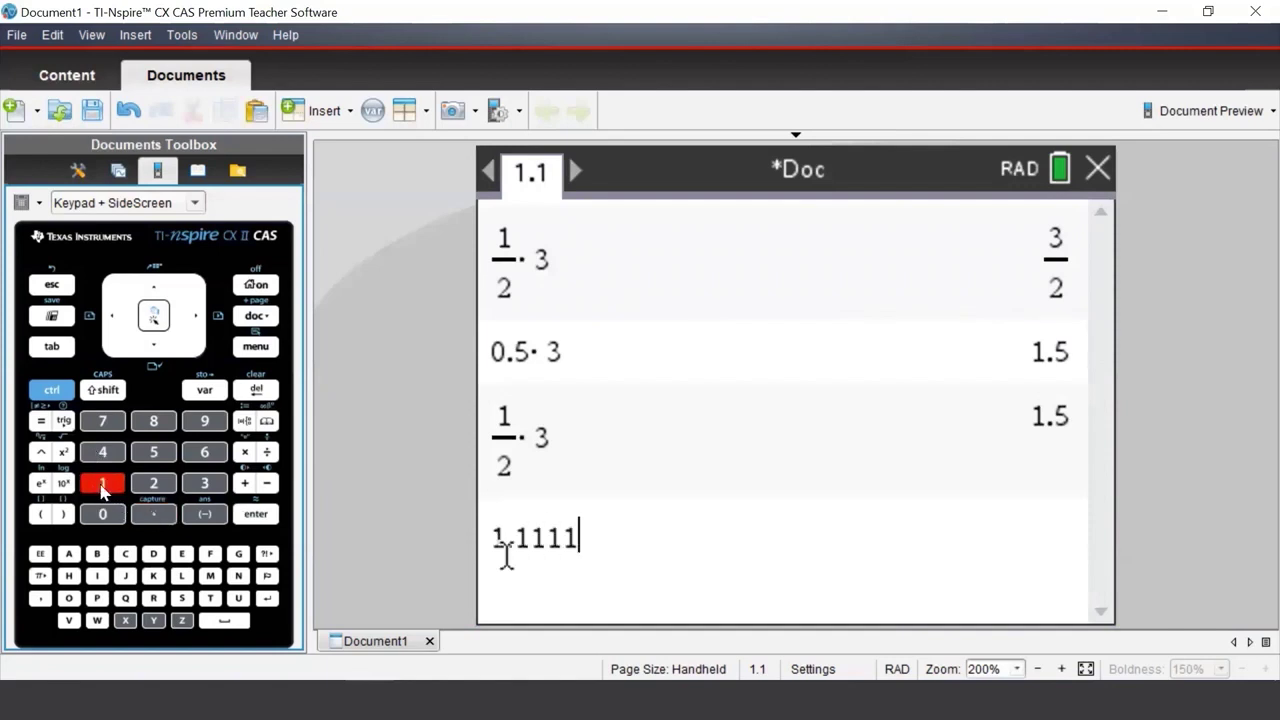
# Add 2.2222 and evaluate the sum, displayed as 3.333.
pyautogui.click(245, 484)
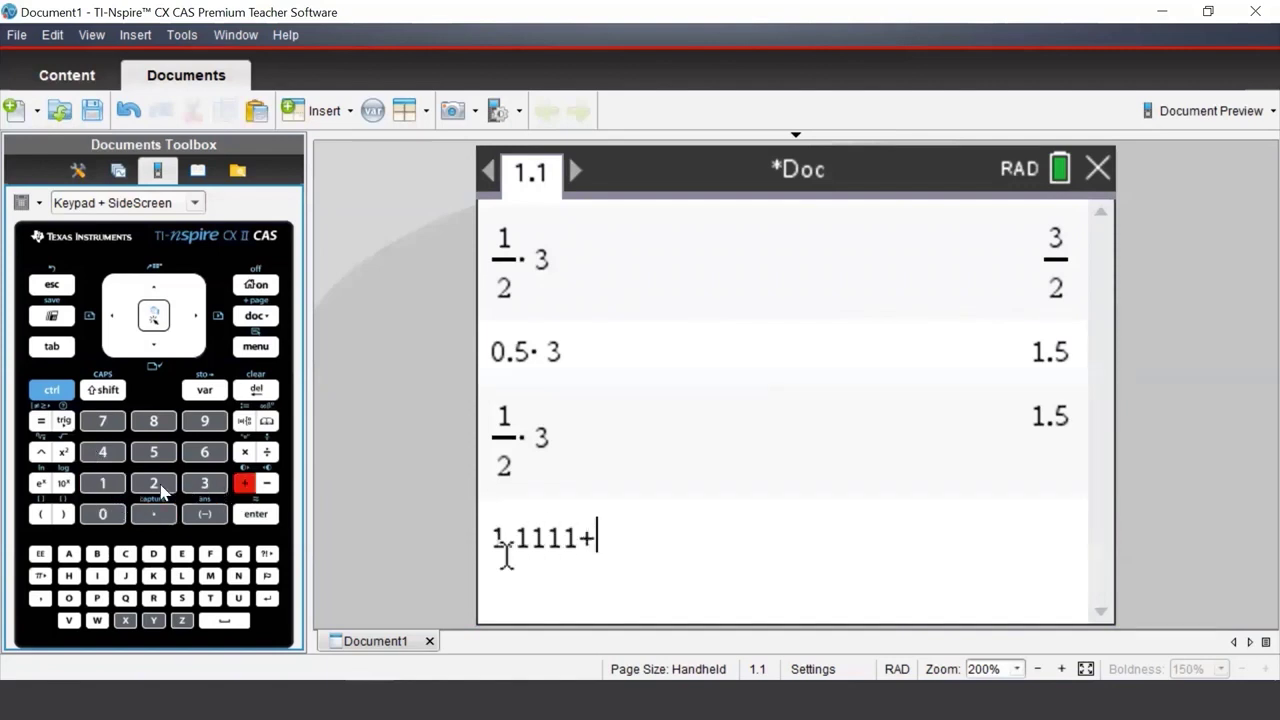
pyautogui.click(160, 488)
pyautogui.click(160, 518)
pyautogui.click(156, 490)
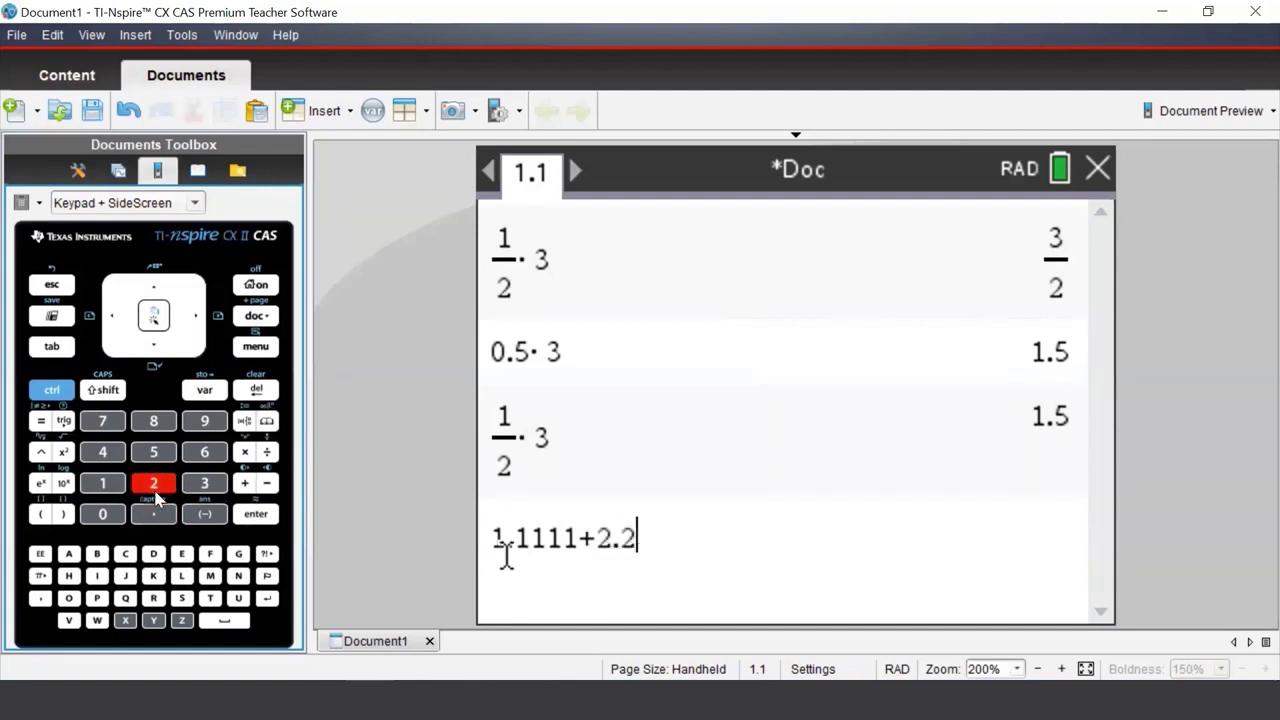
pyautogui.click(156, 490)
pyautogui.click(156, 490)
pyautogui.click(156, 490)
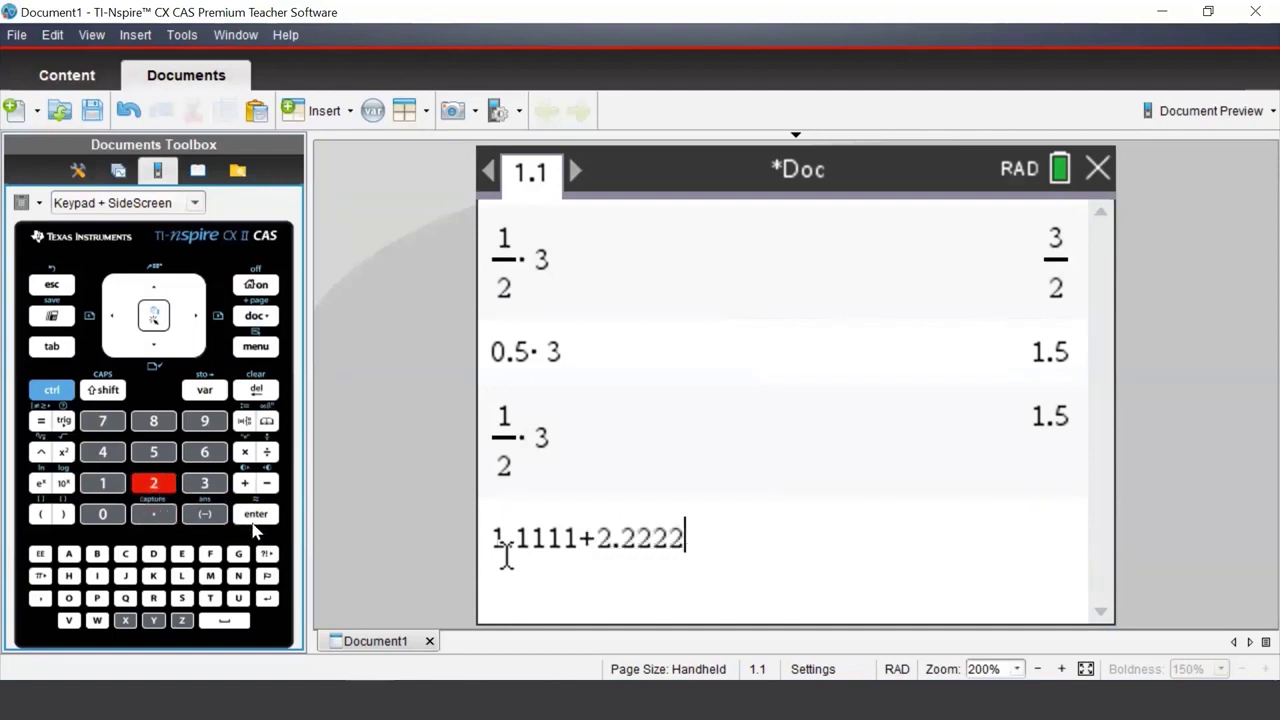
pyautogui.click(253, 516)
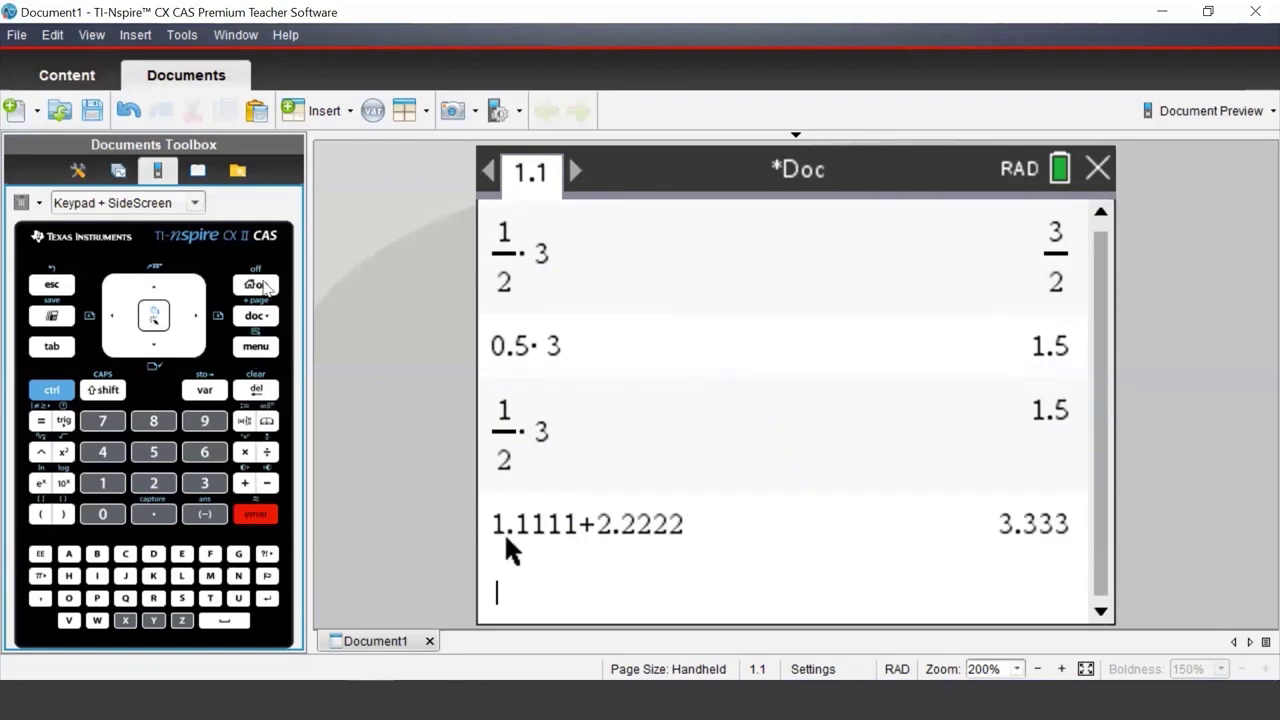
# Switch Display Digits from Fix 3 to Fix 5 and return to the Calculator page.
pyautogui.click(256, 285)
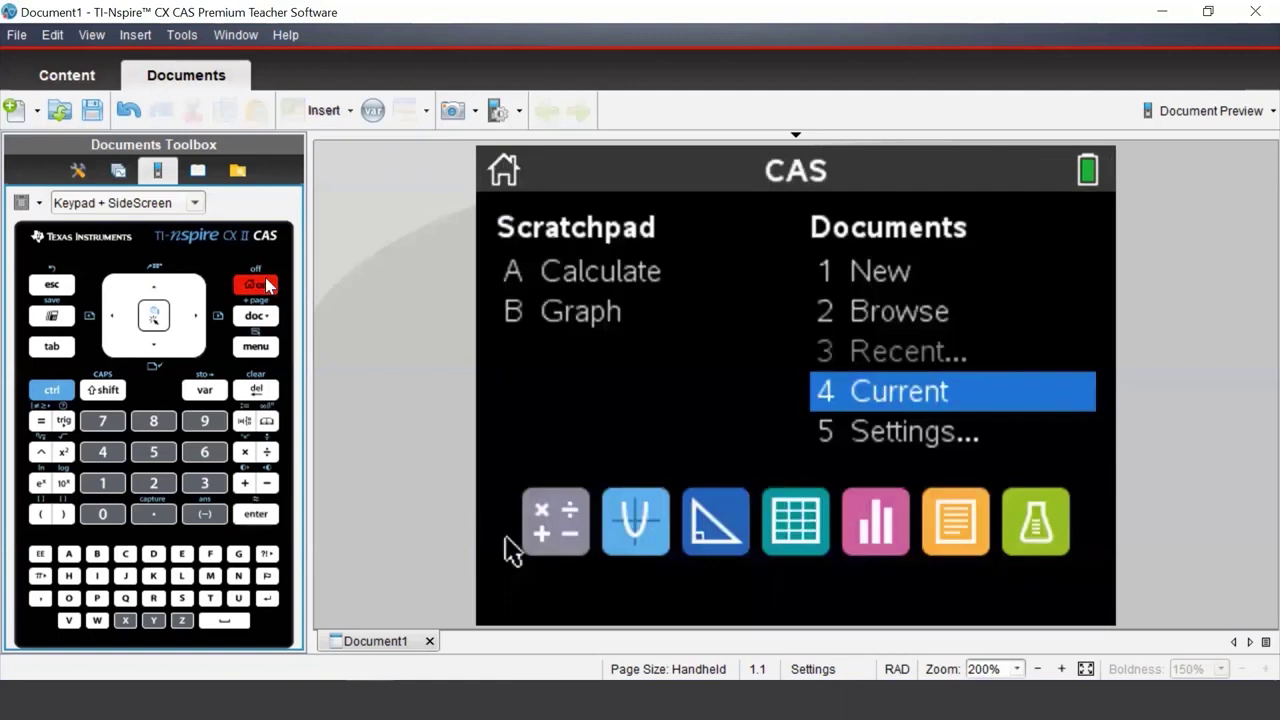
pyautogui.click(160, 452)
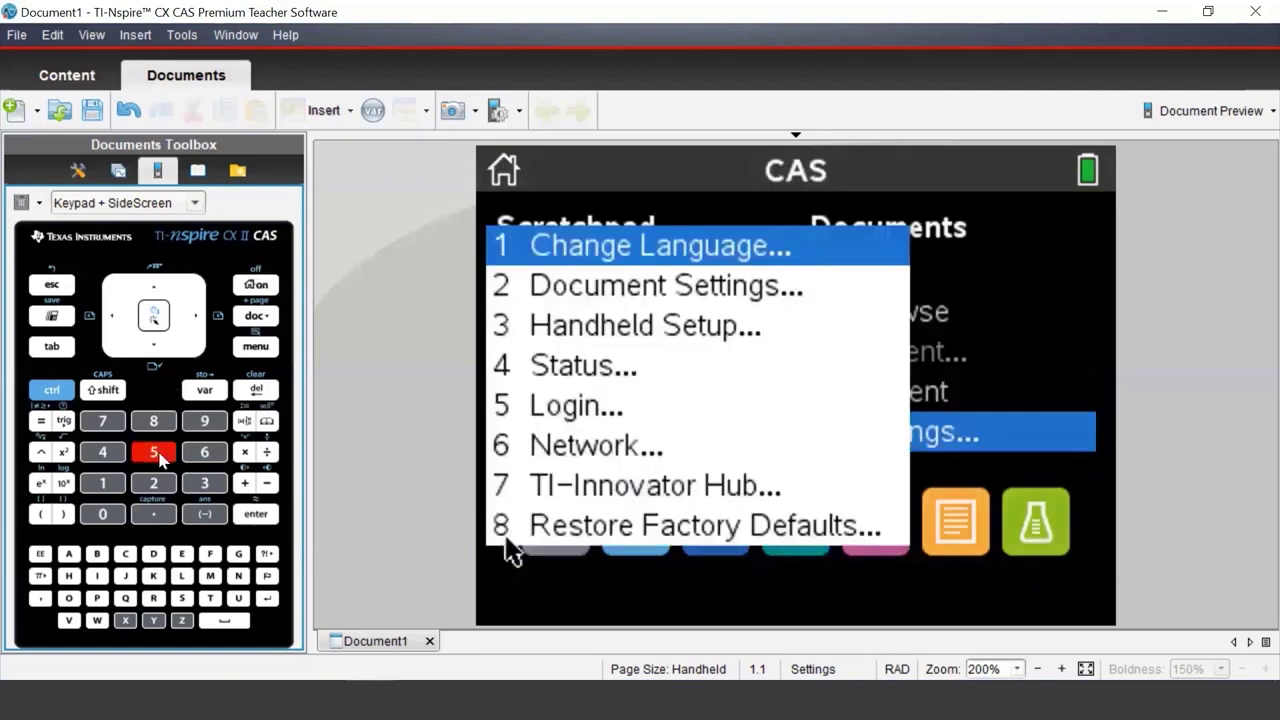
pyautogui.click(158, 484)
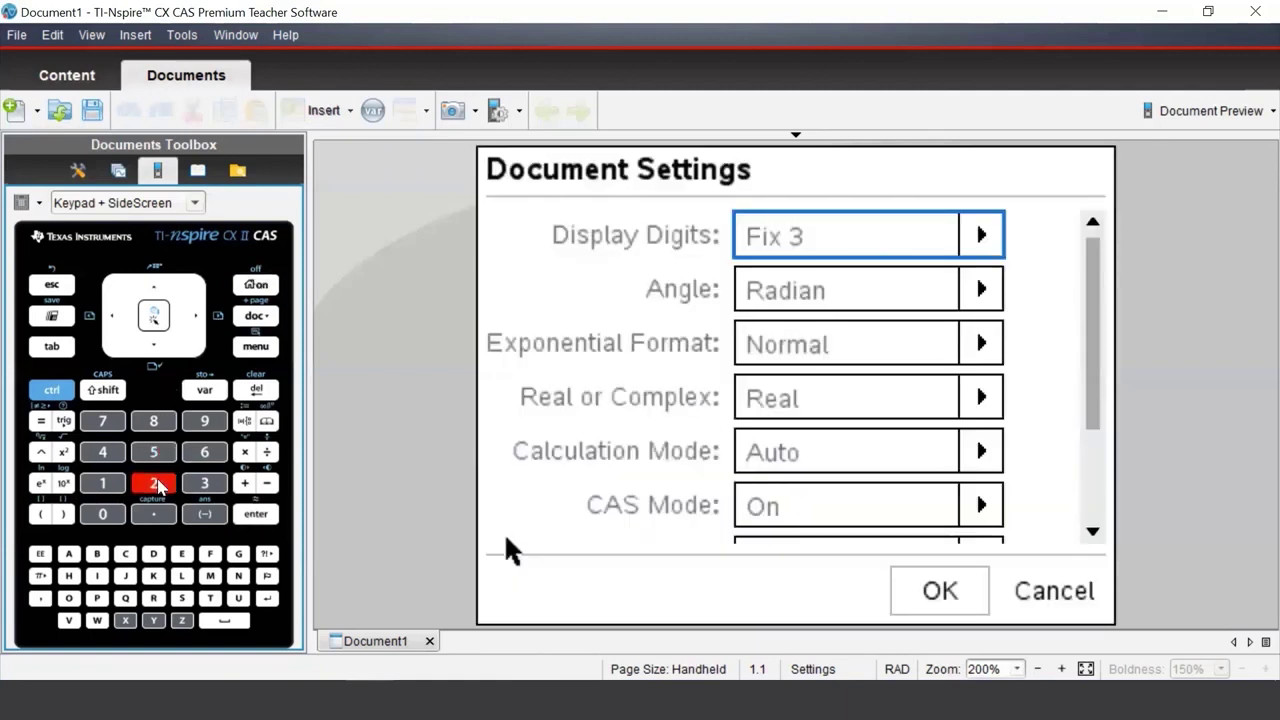
pyautogui.click(192, 316)
pyautogui.click(157, 352)
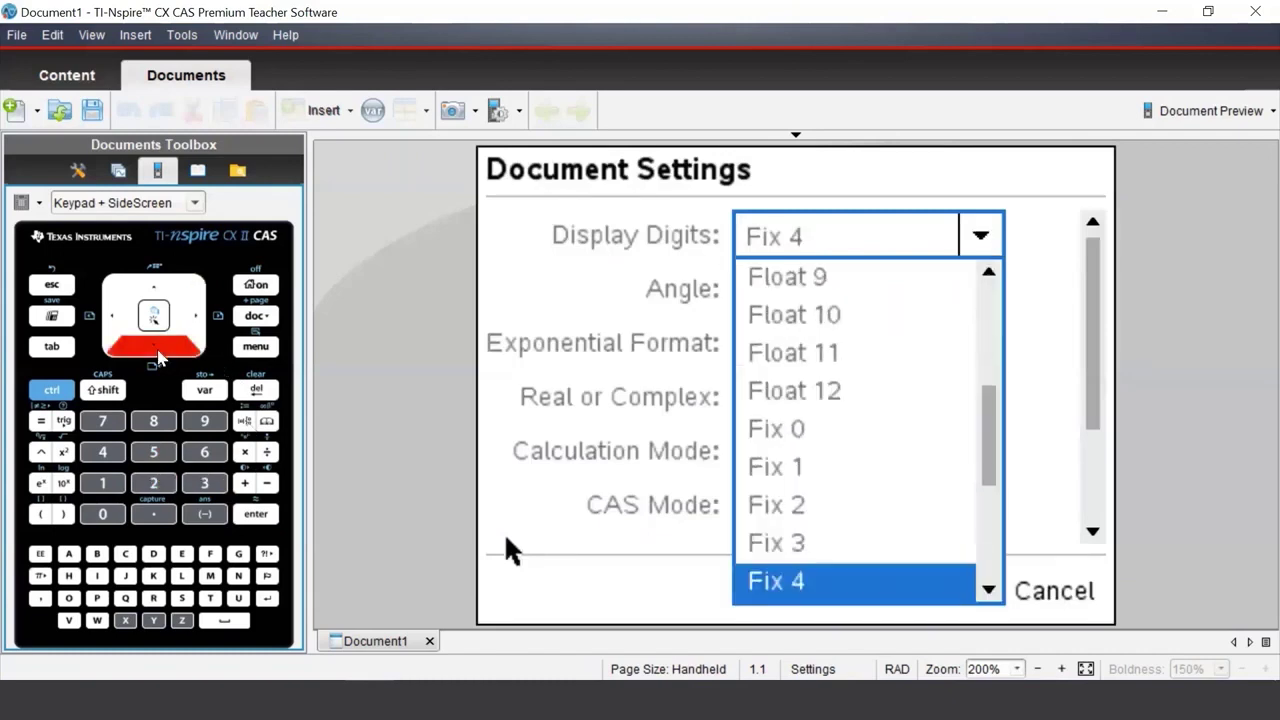
pyautogui.click(157, 352)
pyautogui.click(258, 514)
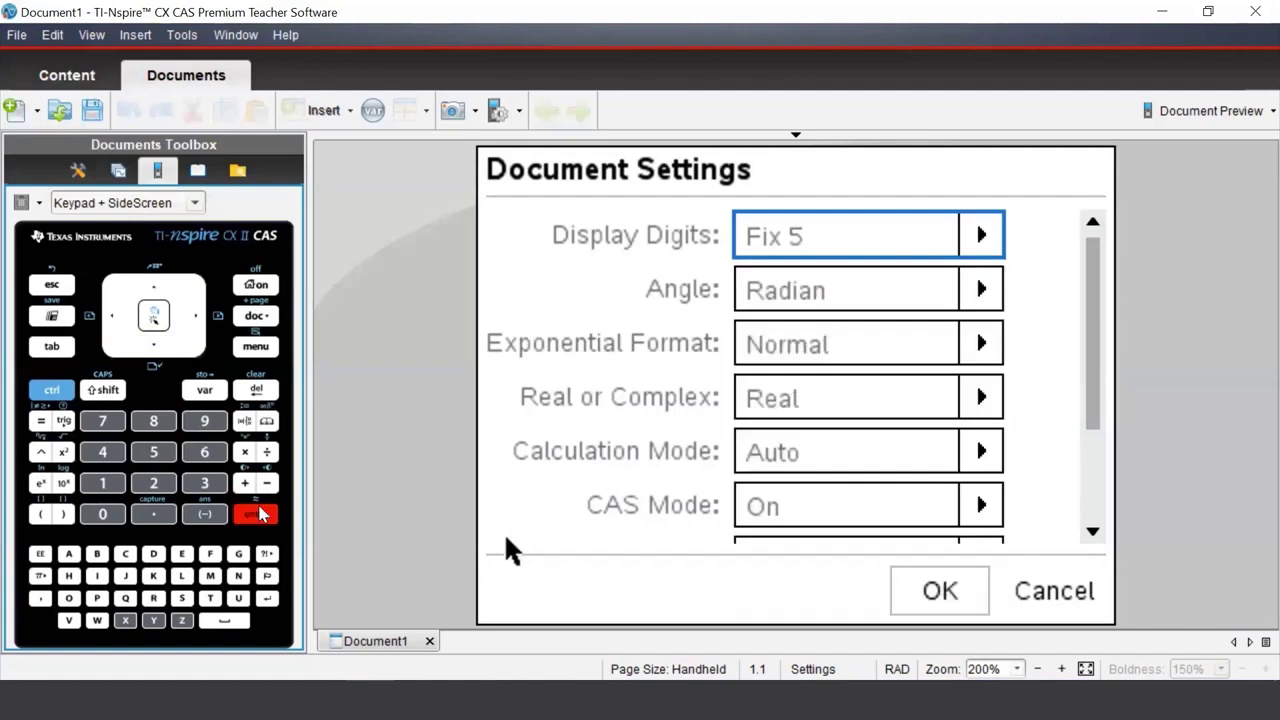
pyautogui.click(258, 514)
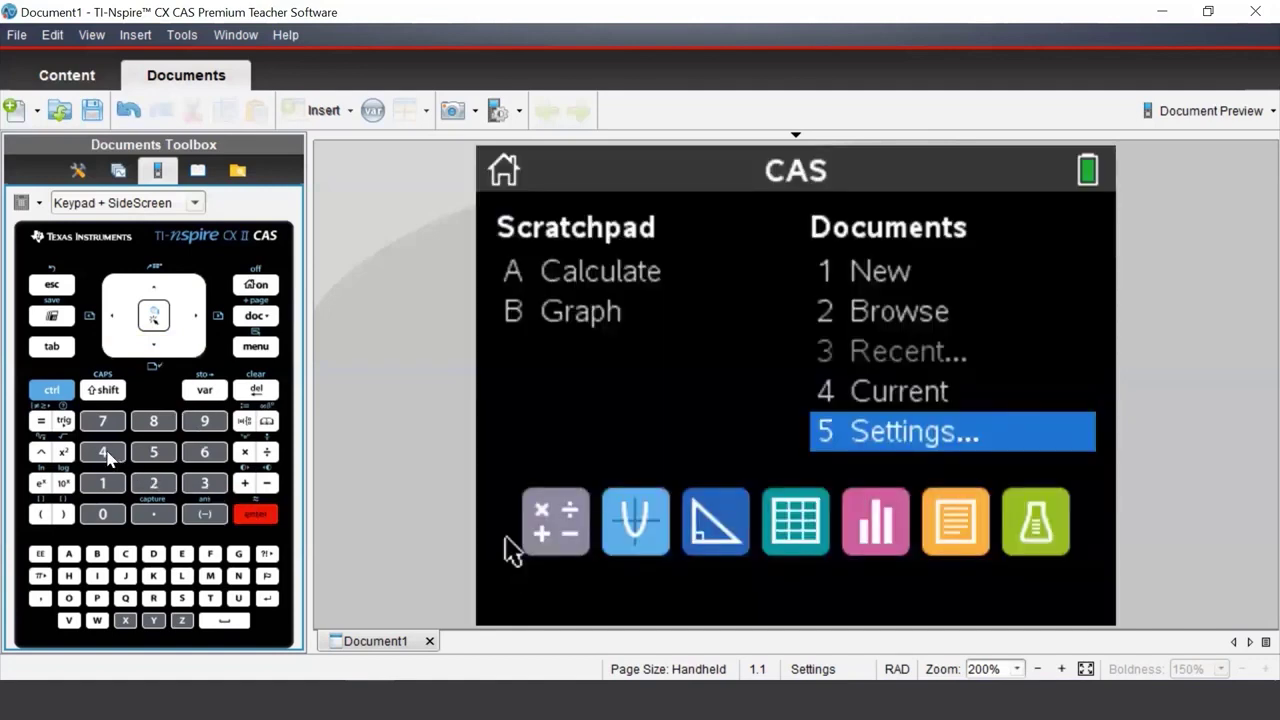
pyautogui.click(106, 454)
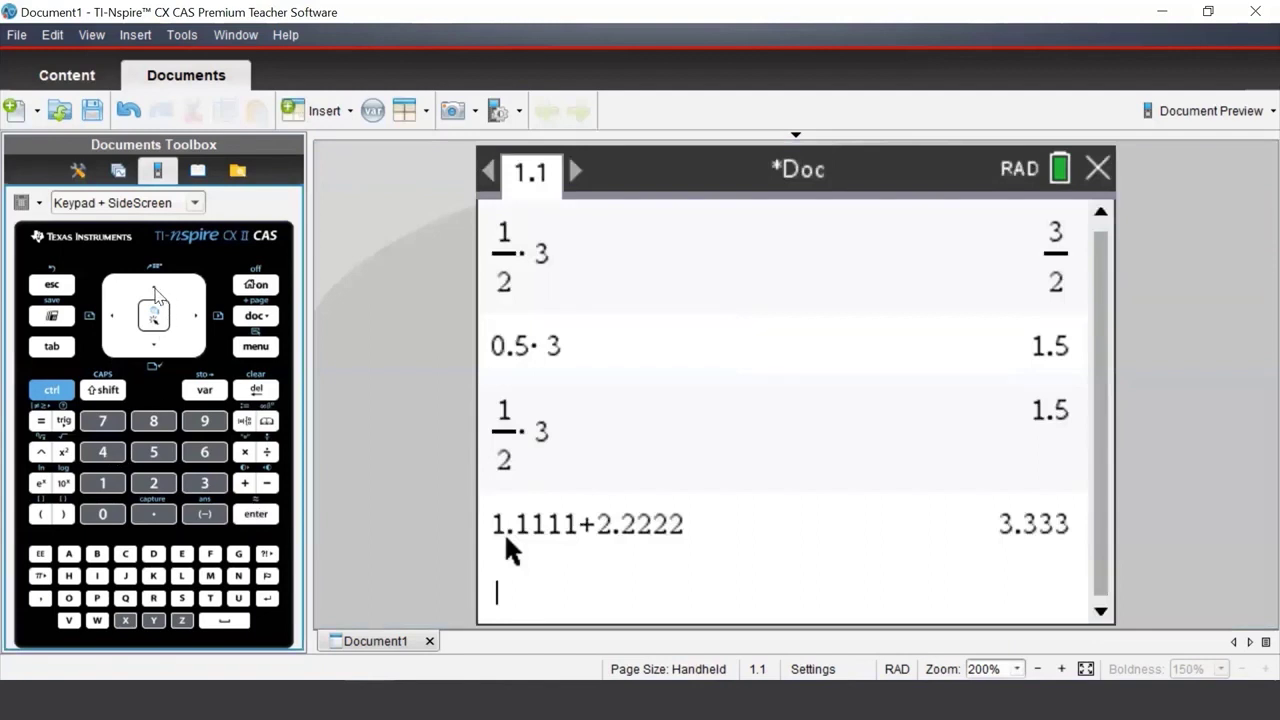
# Recall 1.1111+2.2222 from history and re-evaluate it, now showing 3.33330.
pyautogui.click(155, 290)
pyautogui.click(155, 290)
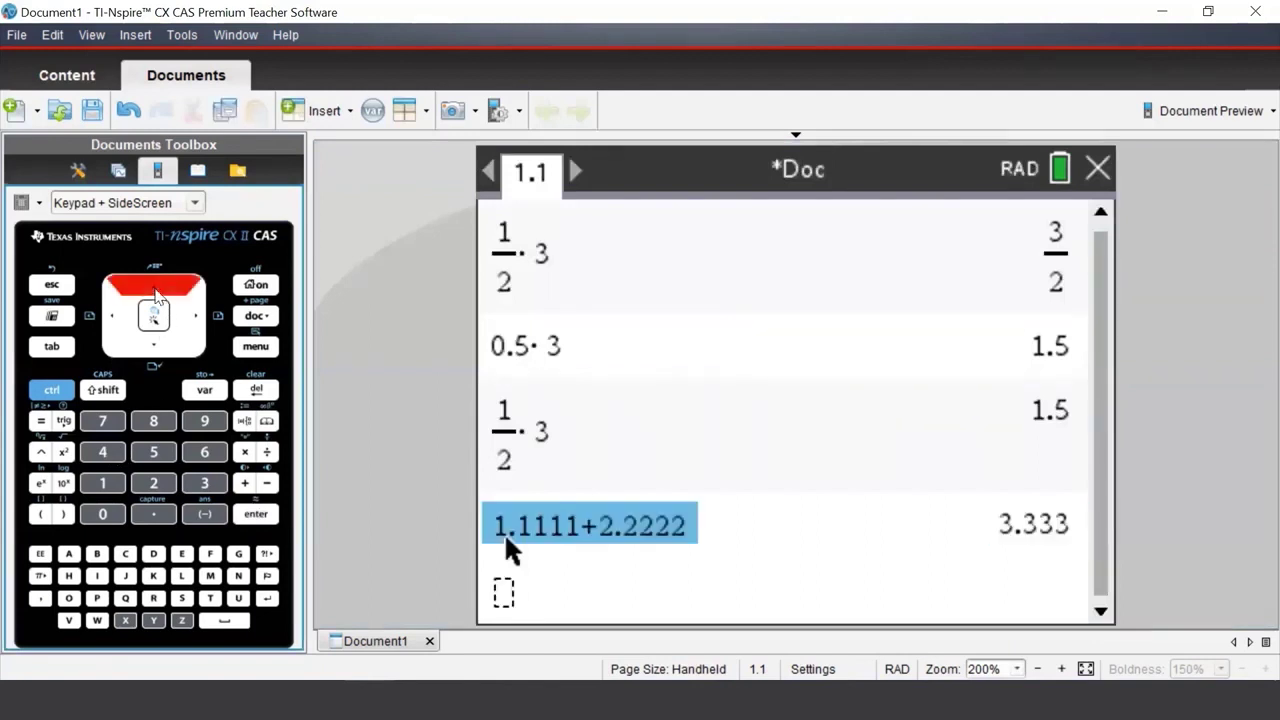
pyautogui.click(249, 516)
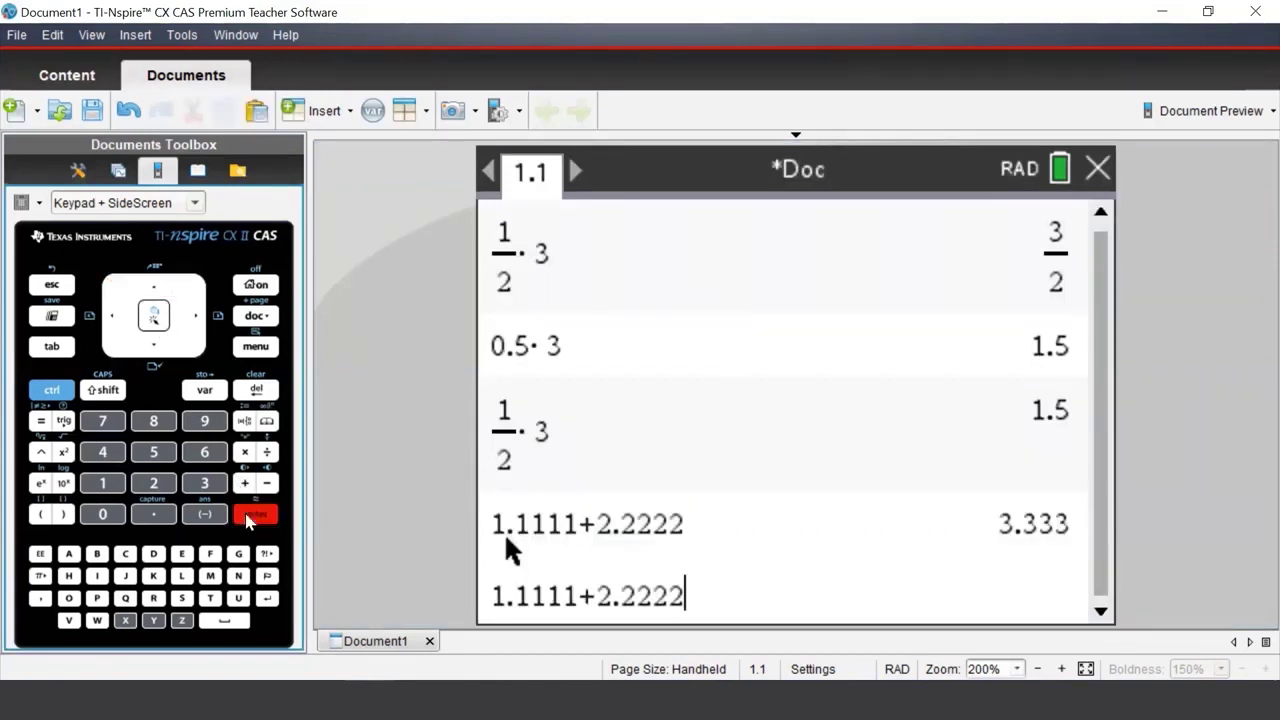
pyautogui.click(249, 516)
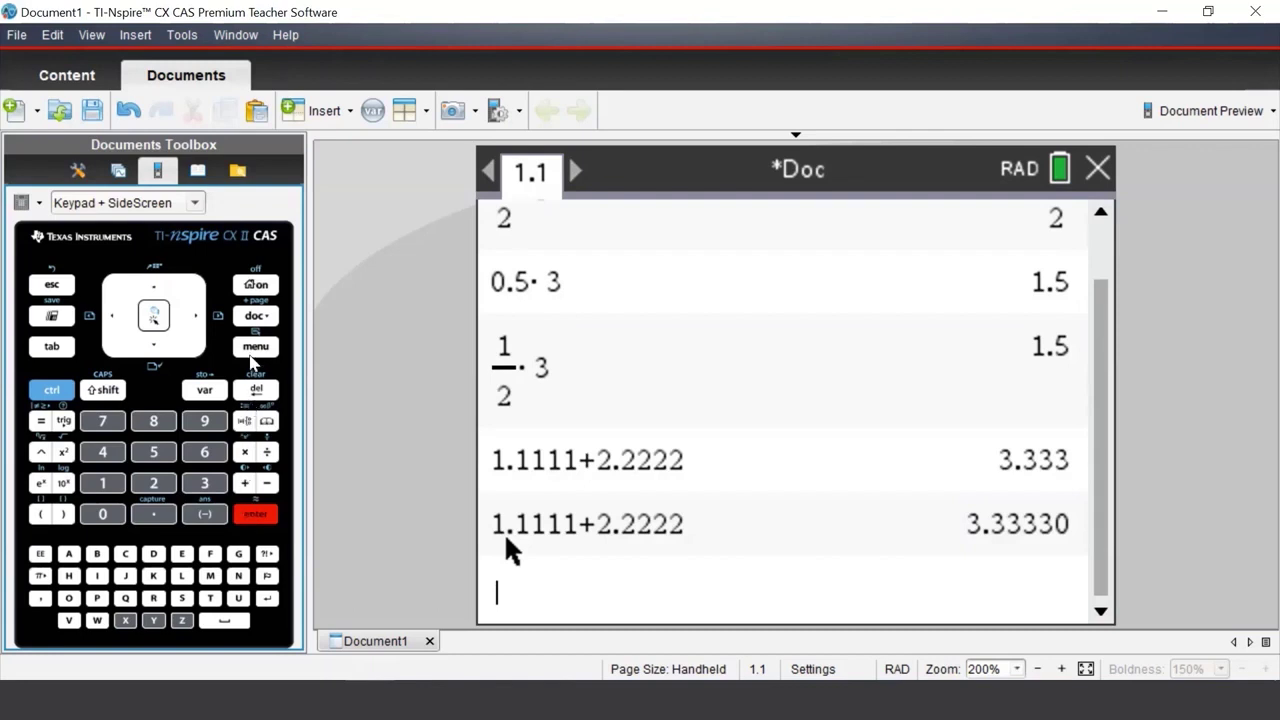
pyautogui.click(252, 350)
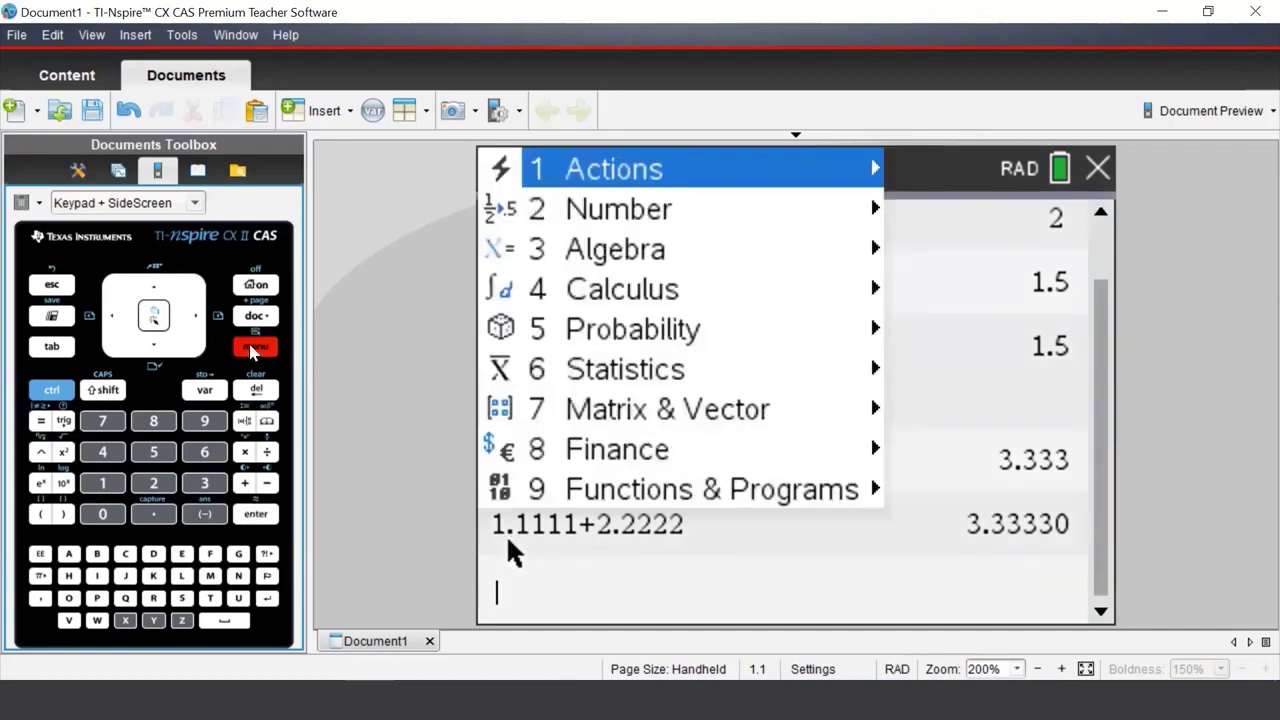
# From the home screen, open Document Settings and its Display Digits list.
pyautogui.click(256, 284)
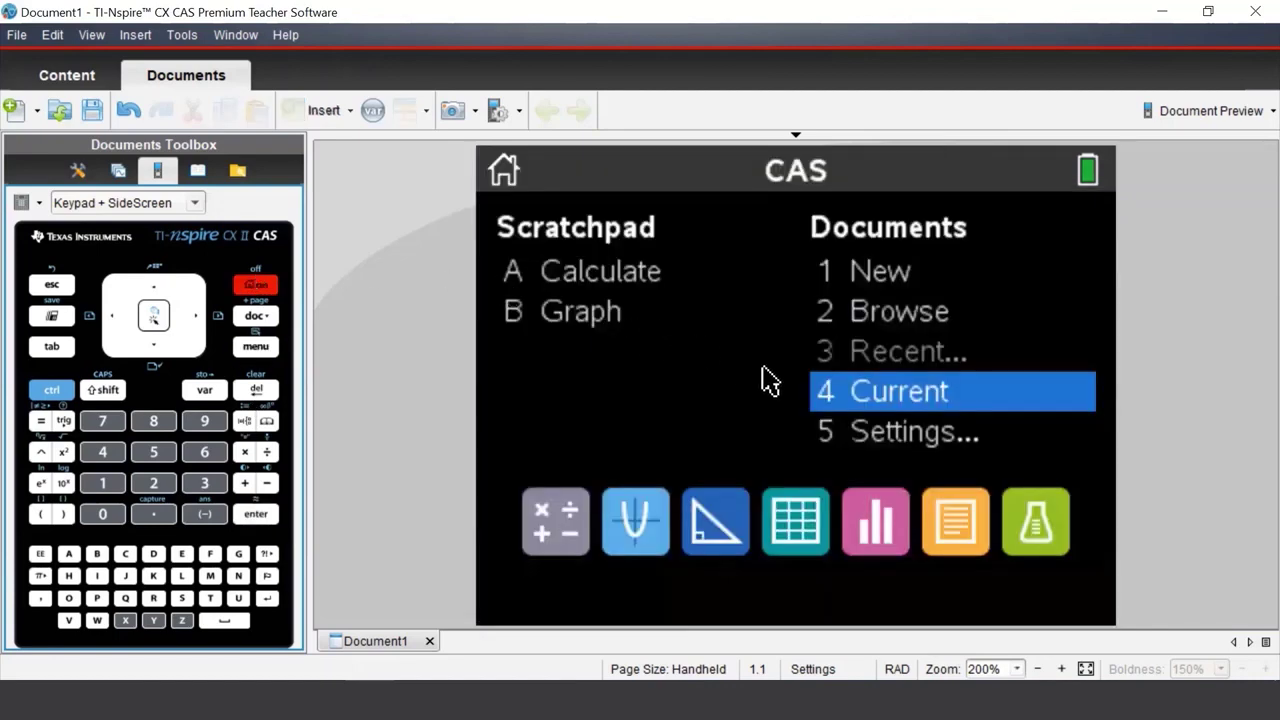
pyautogui.click(152, 452)
pyautogui.click(150, 486)
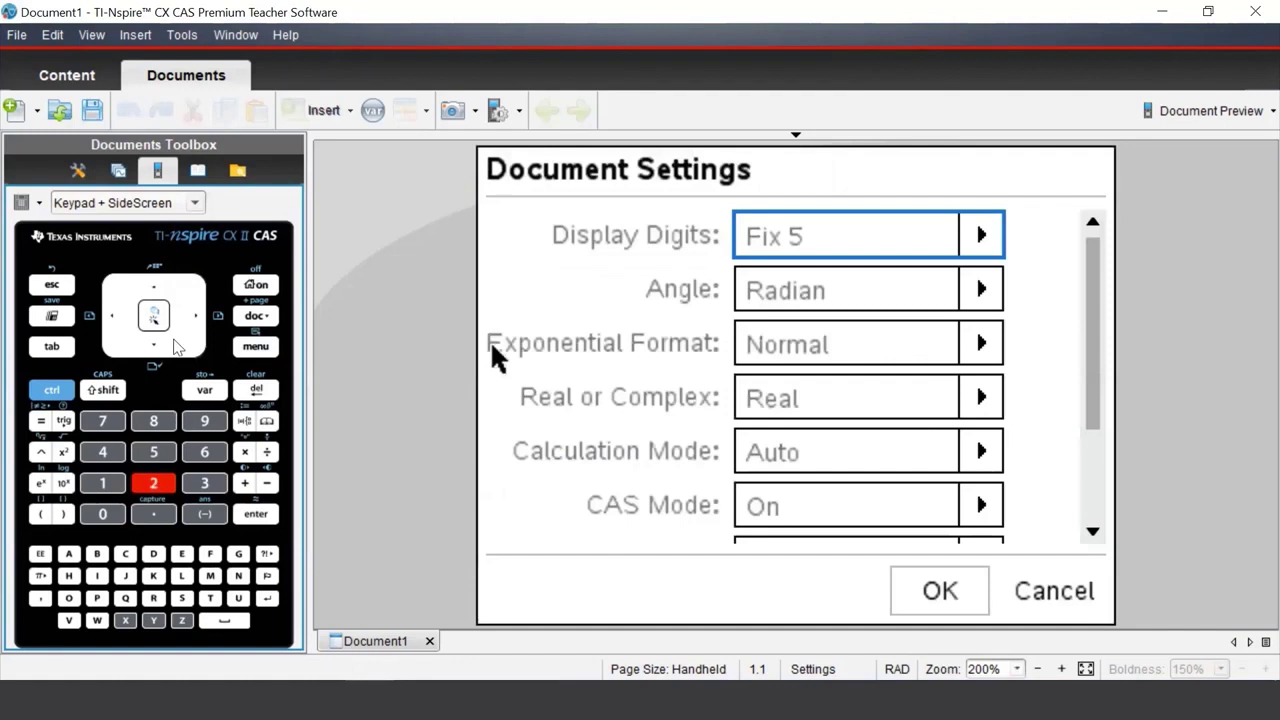
pyautogui.click(196, 326)
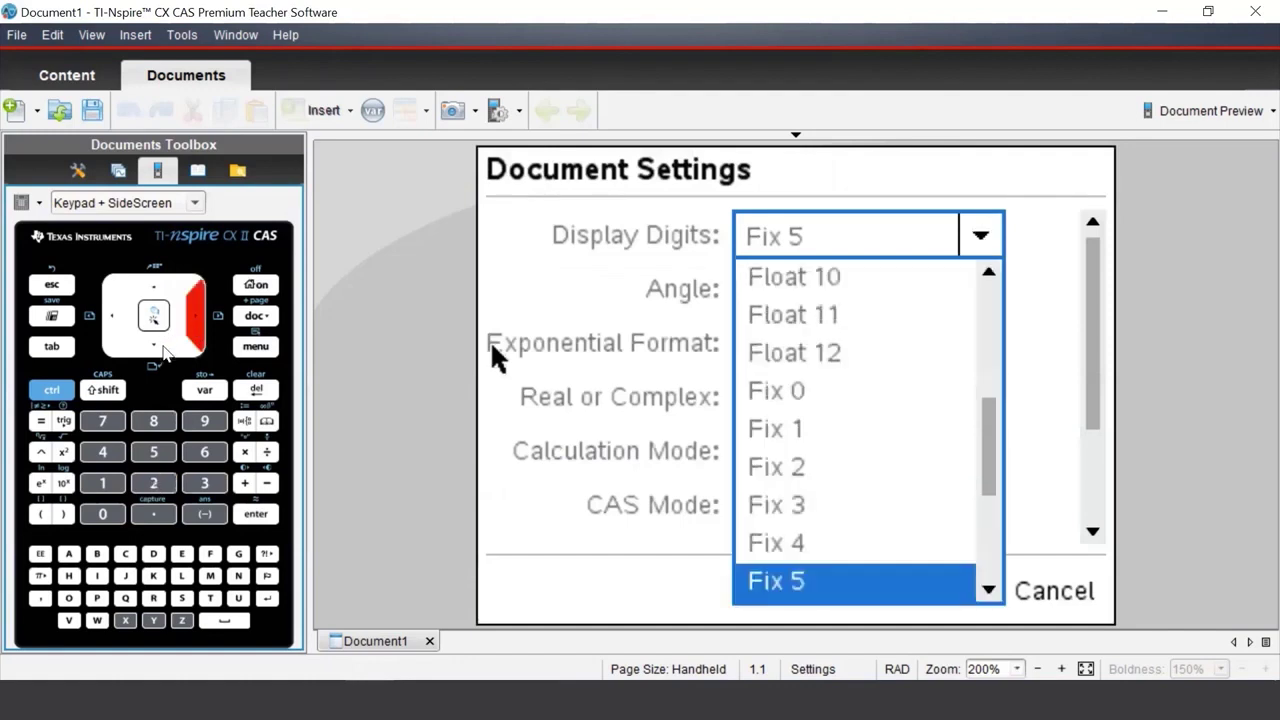
# Set Display Digits to Float 6, apply, and return to the Calculator page.
pyautogui.click(153, 287)
pyautogui.click(153, 287)
pyautogui.click(153, 287)
pyautogui.click(153, 287)
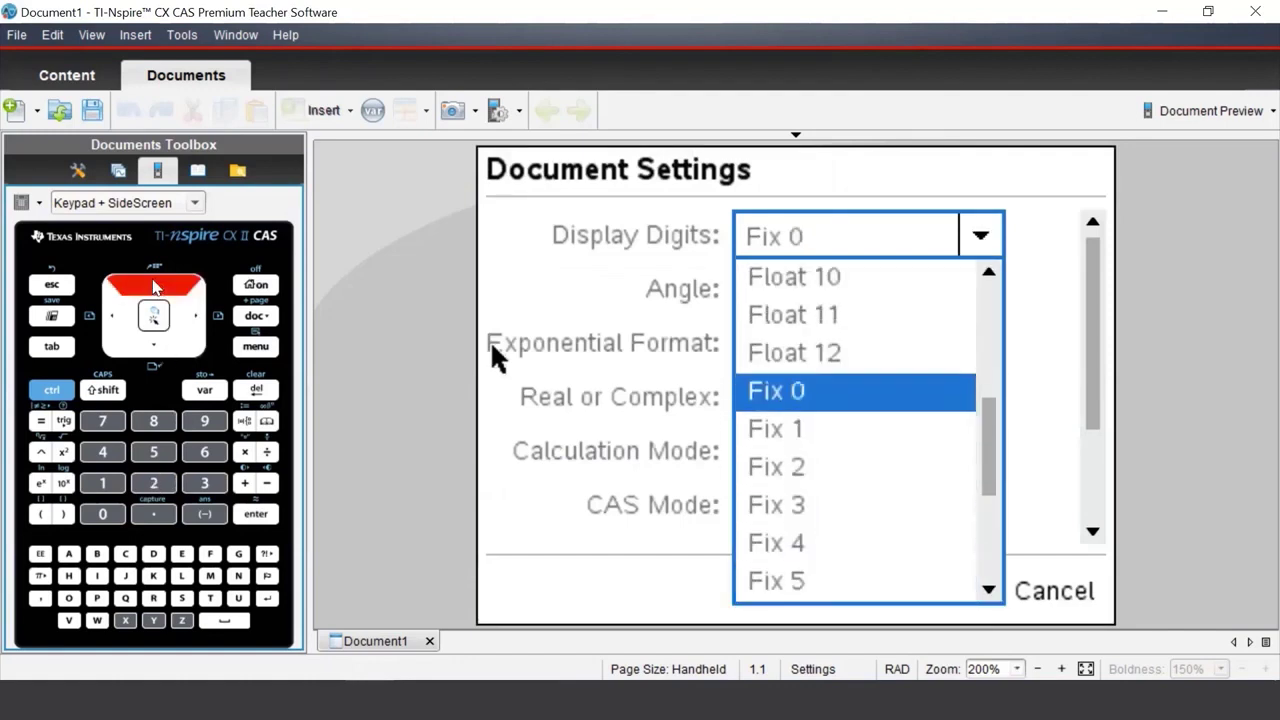
pyautogui.click(153, 287)
pyautogui.click(153, 287)
pyautogui.click(153, 287)
pyautogui.click(153, 287)
pyautogui.click(153, 287)
pyautogui.click(153, 287)
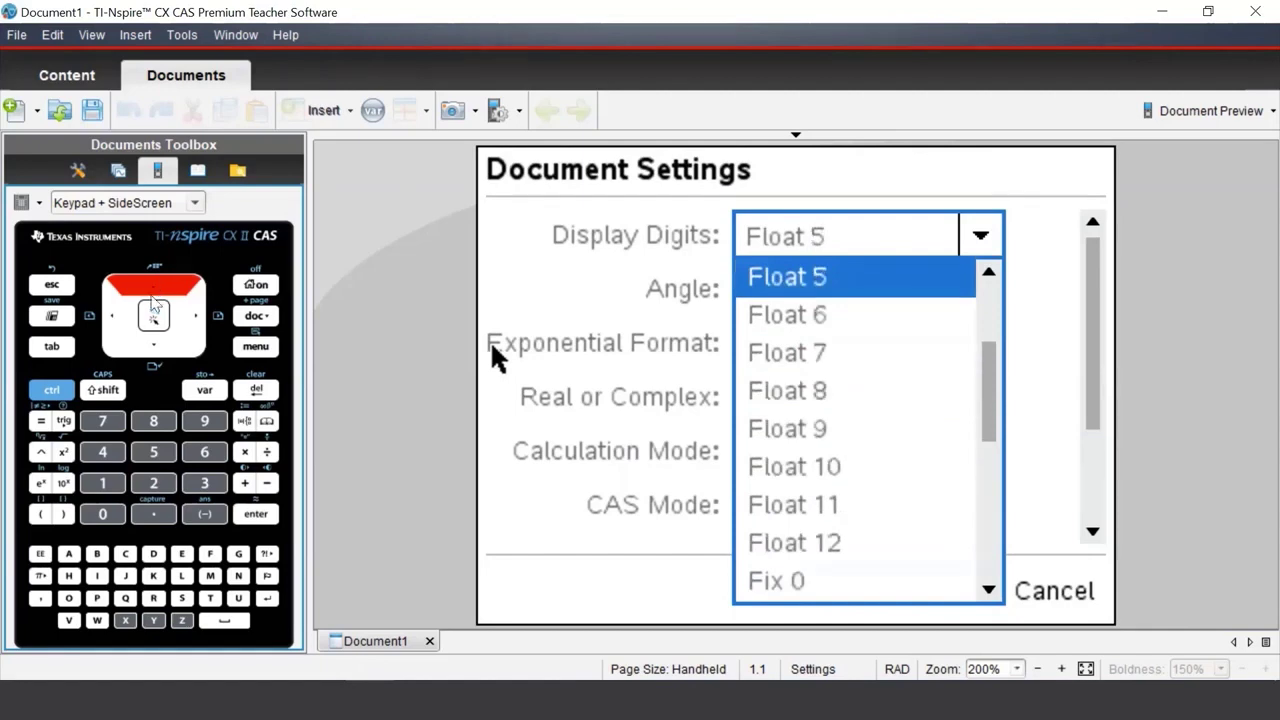
pyautogui.click(151, 345)
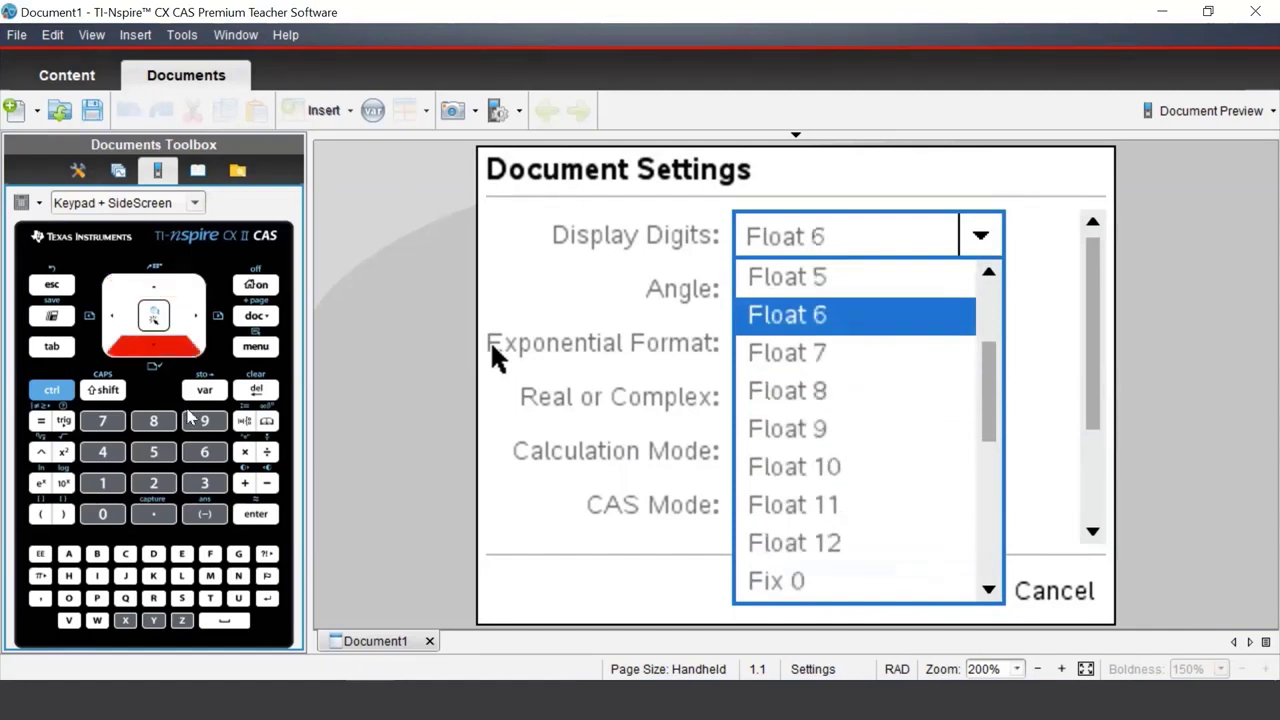
pyautogui.click(250, 515)
pyautogui.click(250, 515)
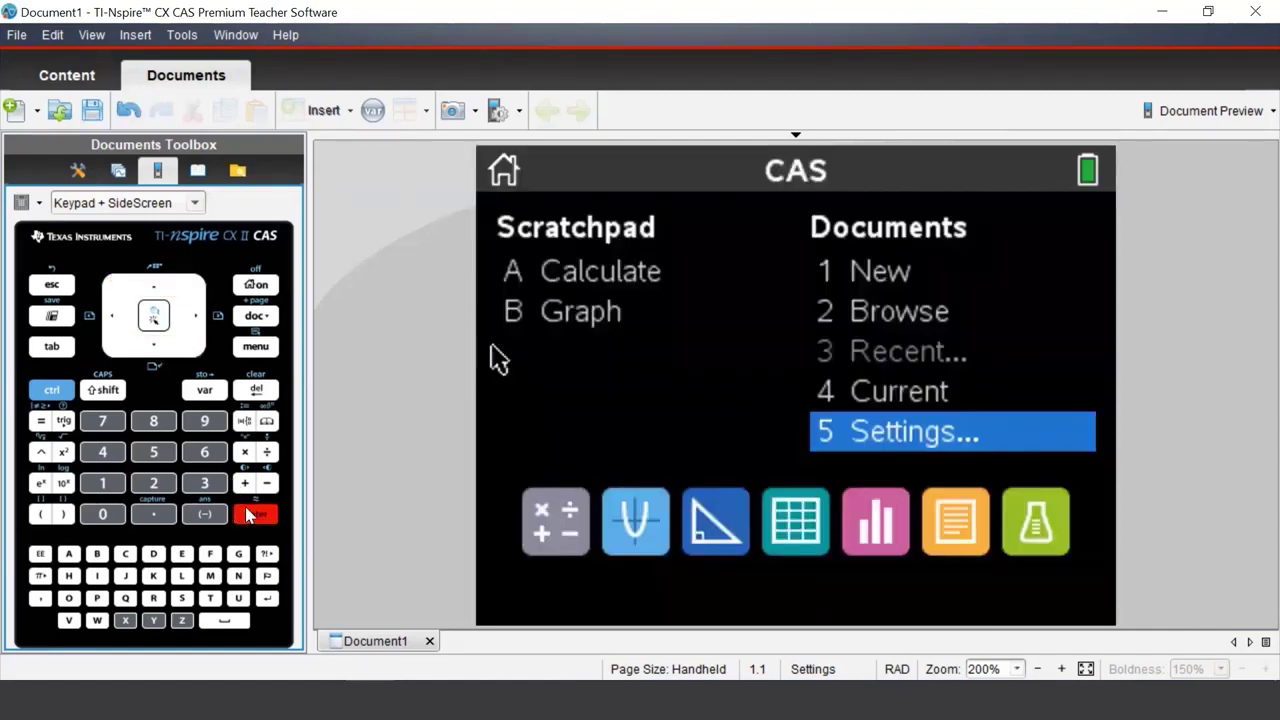
pyautogui.click(112, 458)
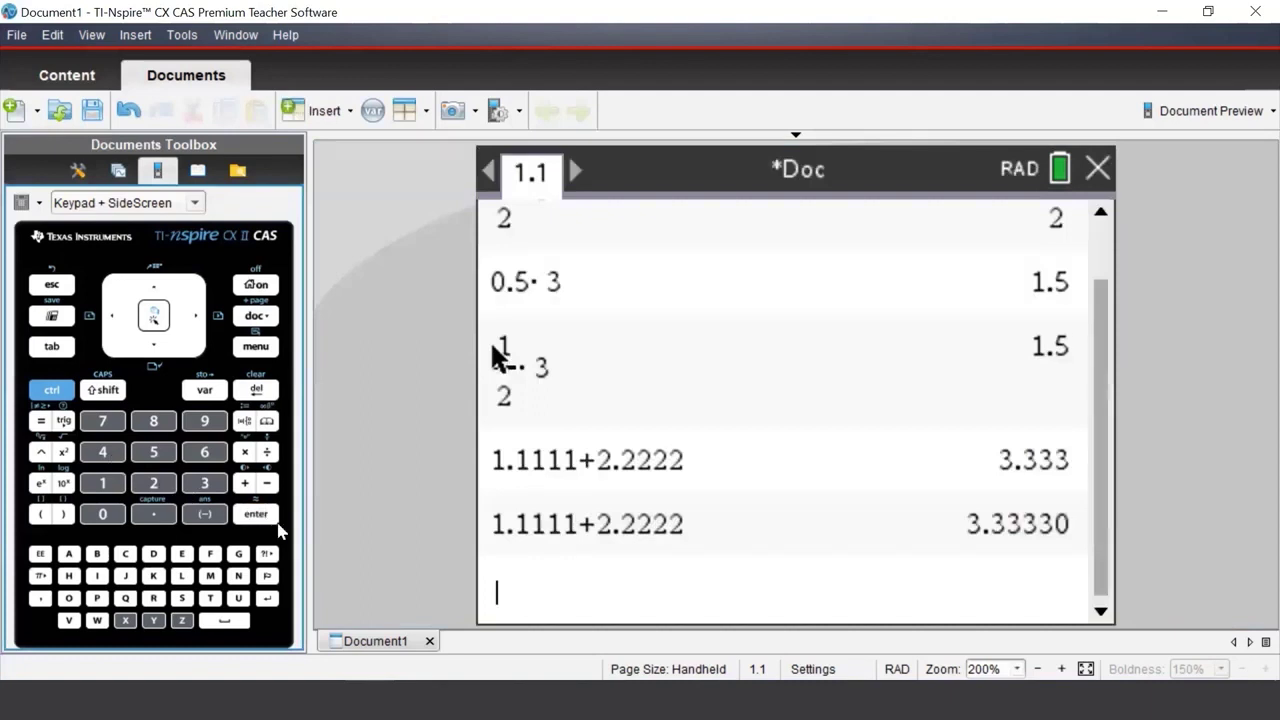
# Key in 111.1111 on the Calculator entry line.
pyautogui.press('Down')
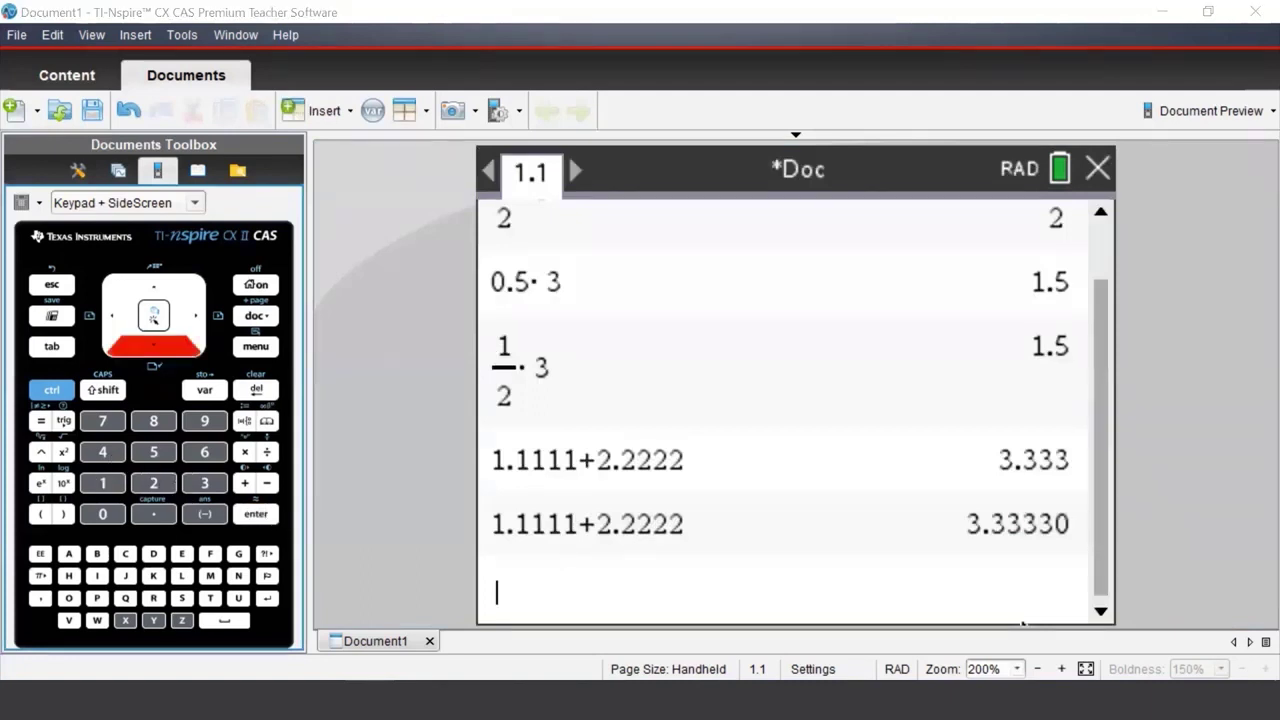
pyautogui.click(106, 485)
pyautogui.click(106, 485)
pyautogui.click(106, 485)
pyautogui.click(148, 514)
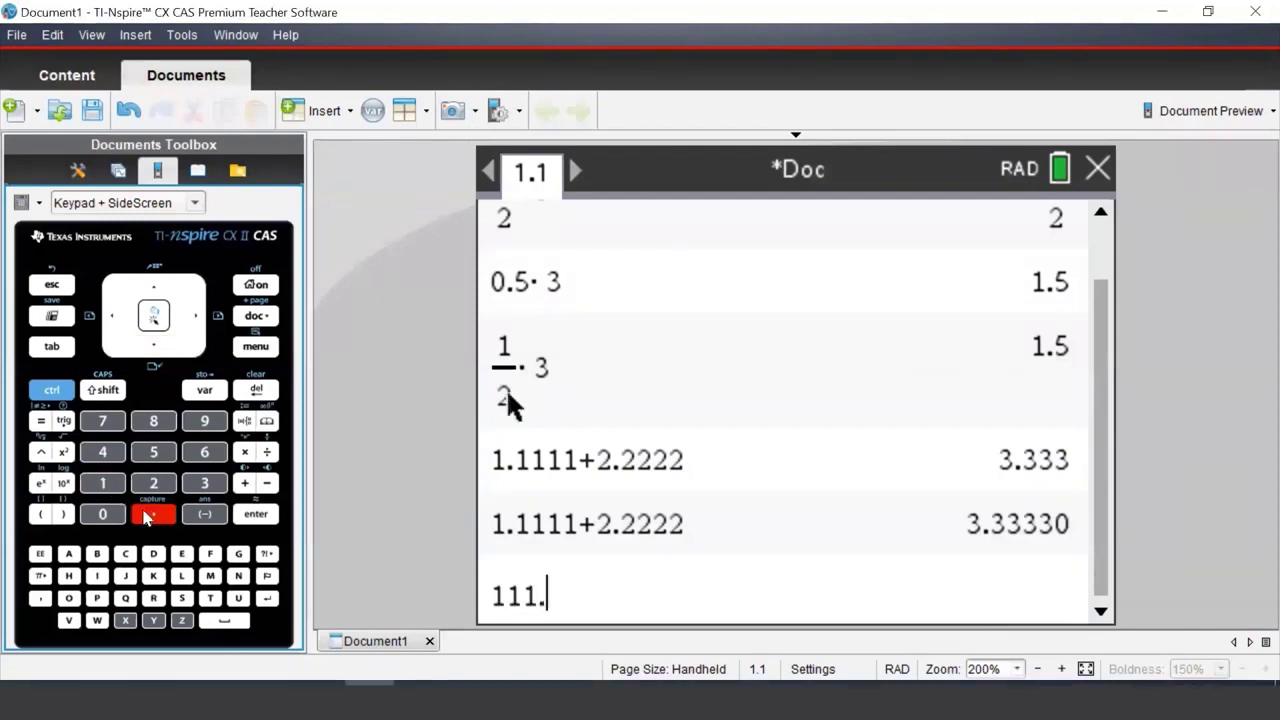
pyautogui.click(116, 486)
pyautogui.click(116, 486)
pyautogui.click(116, 486)
pyautogui.click(116, 486)
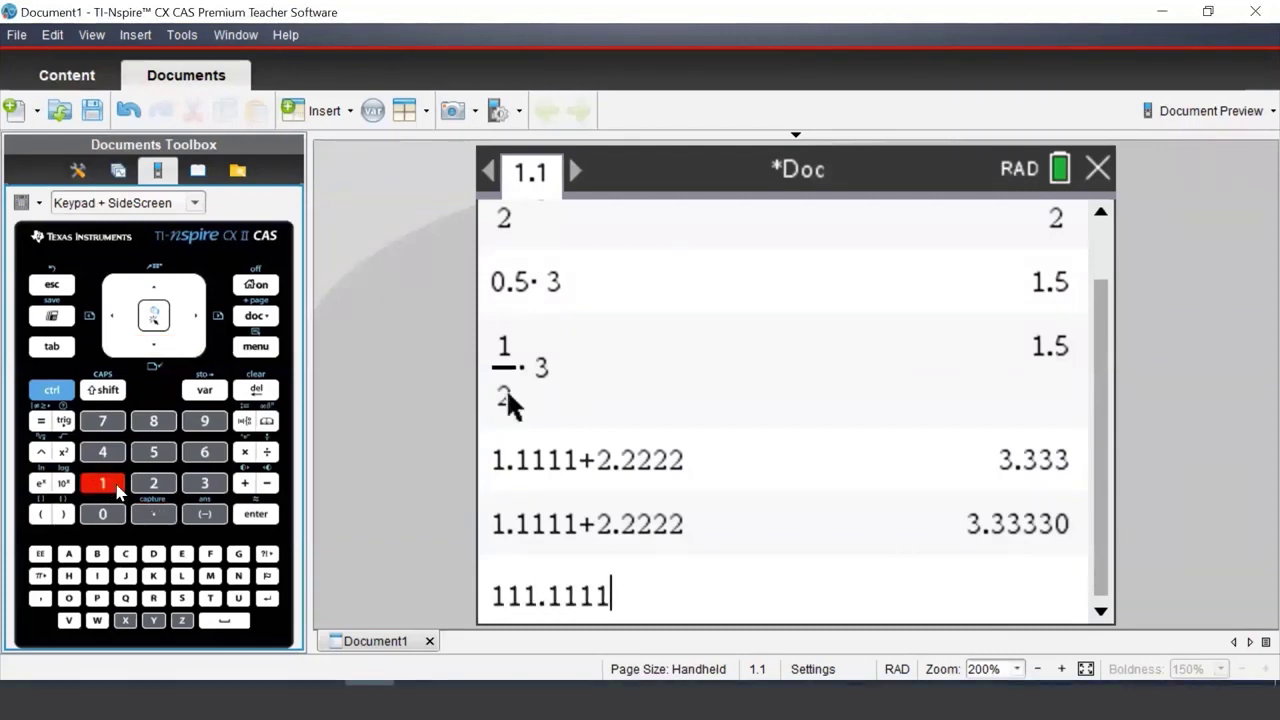
# Add 222.2222, evaluate to 333.333, and copy the full 333.3333 onto the entry line.
pyautogui.click(244, 483)
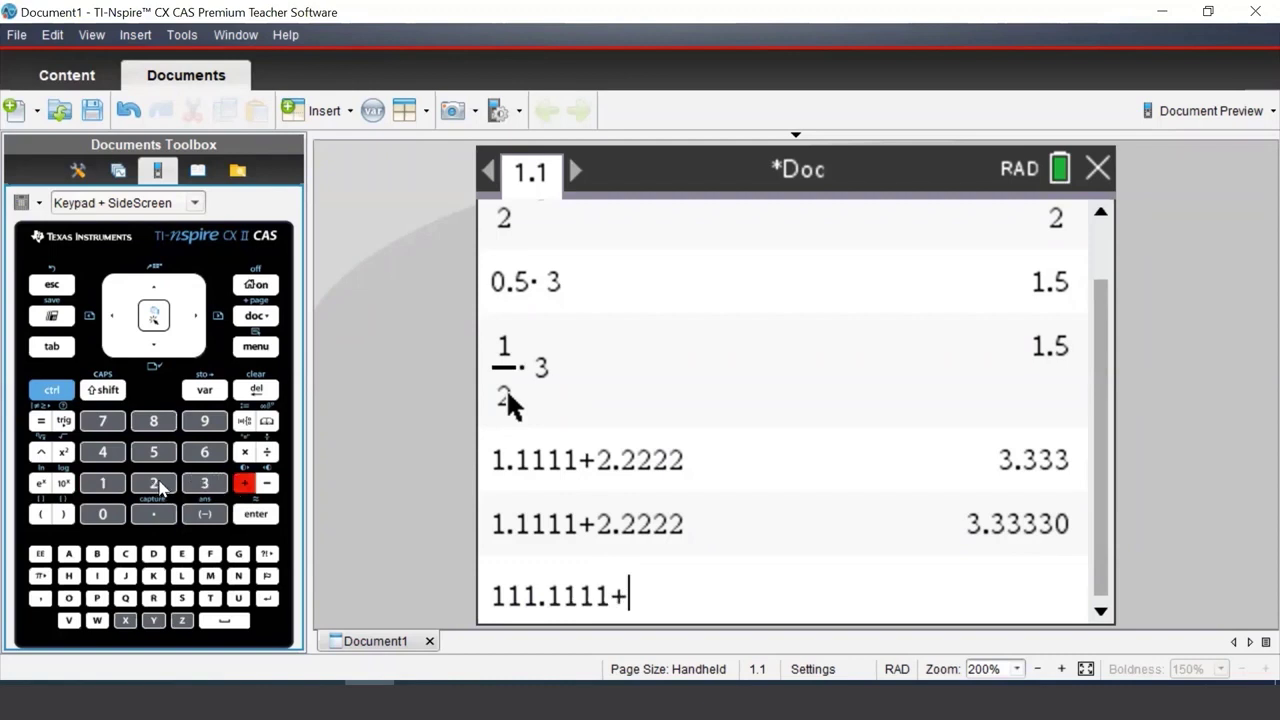
pyautogui.click(155, 484)
pyautogui.click(155, 484)
pyautogui.click(155, 484)
pyautogui.click(155, 510)
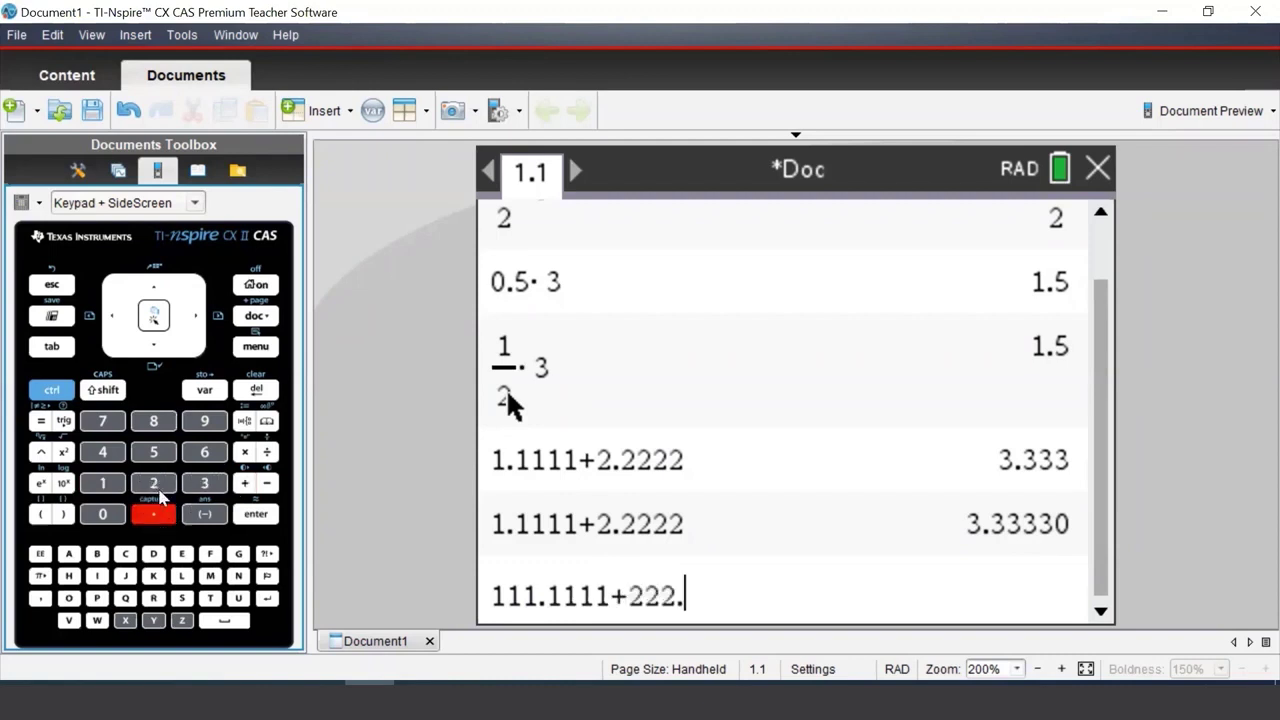
pyautogui.click(156, 488)
pyautogui.click(156, 488)
pyautogui.click(156, 488)
pyautogui.click(156, 488)
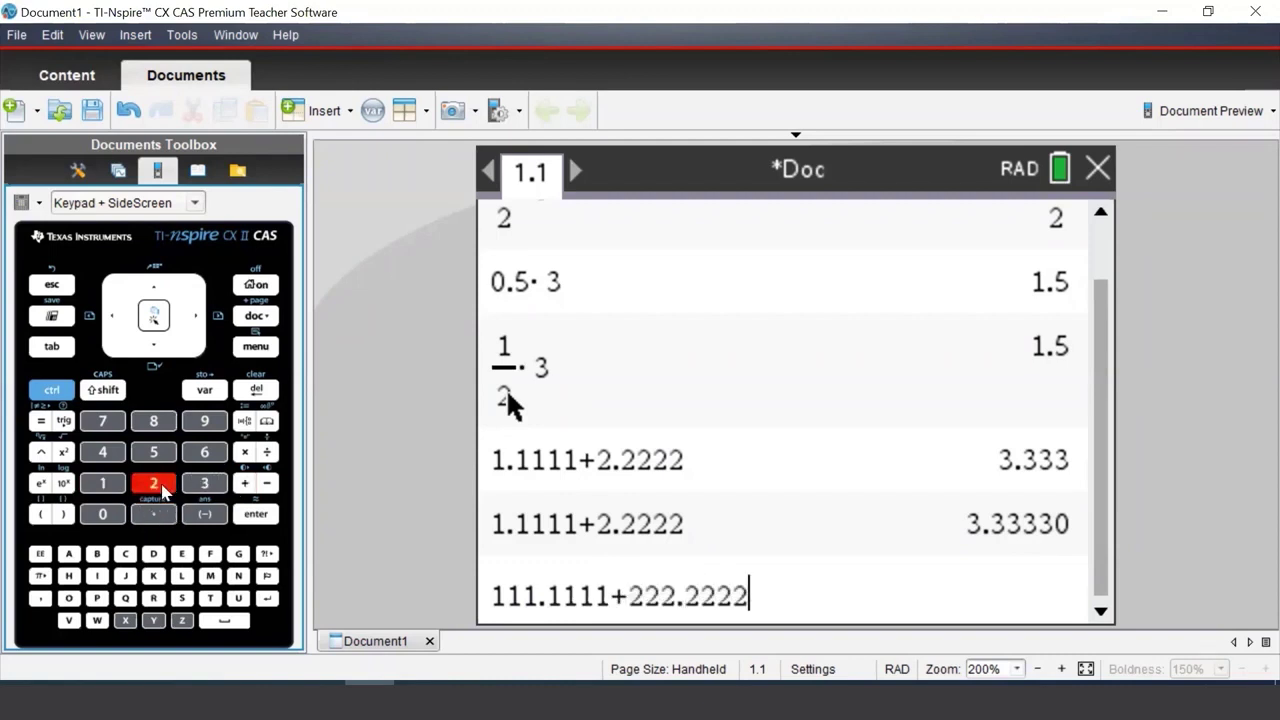
pyautogui.click(255, 514)
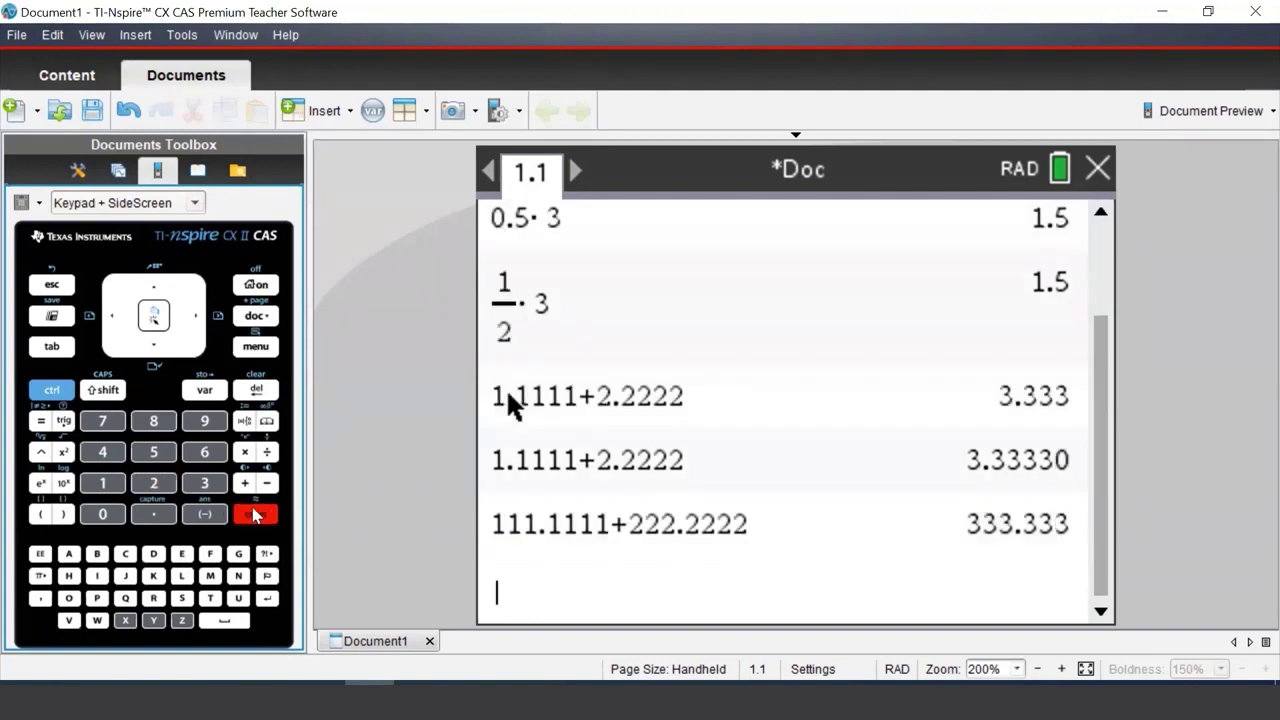
pyautogui.click(160, 295)
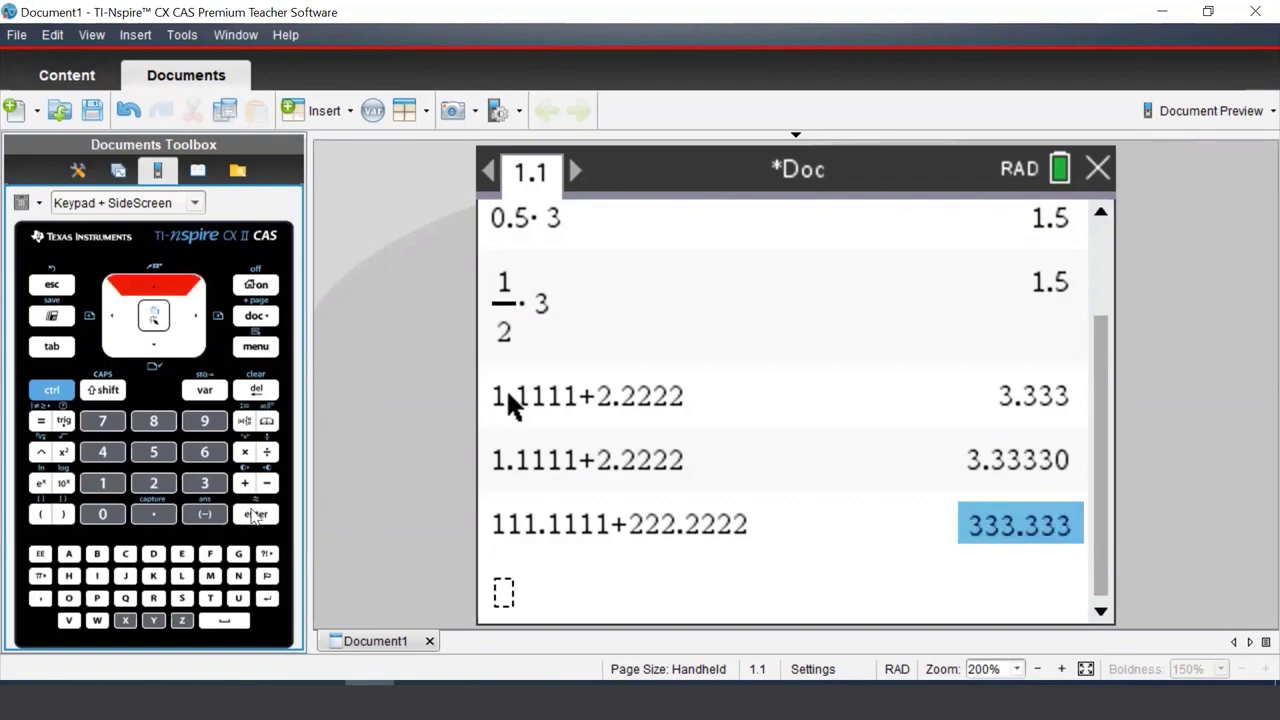
pyautogui.click(254, 515)
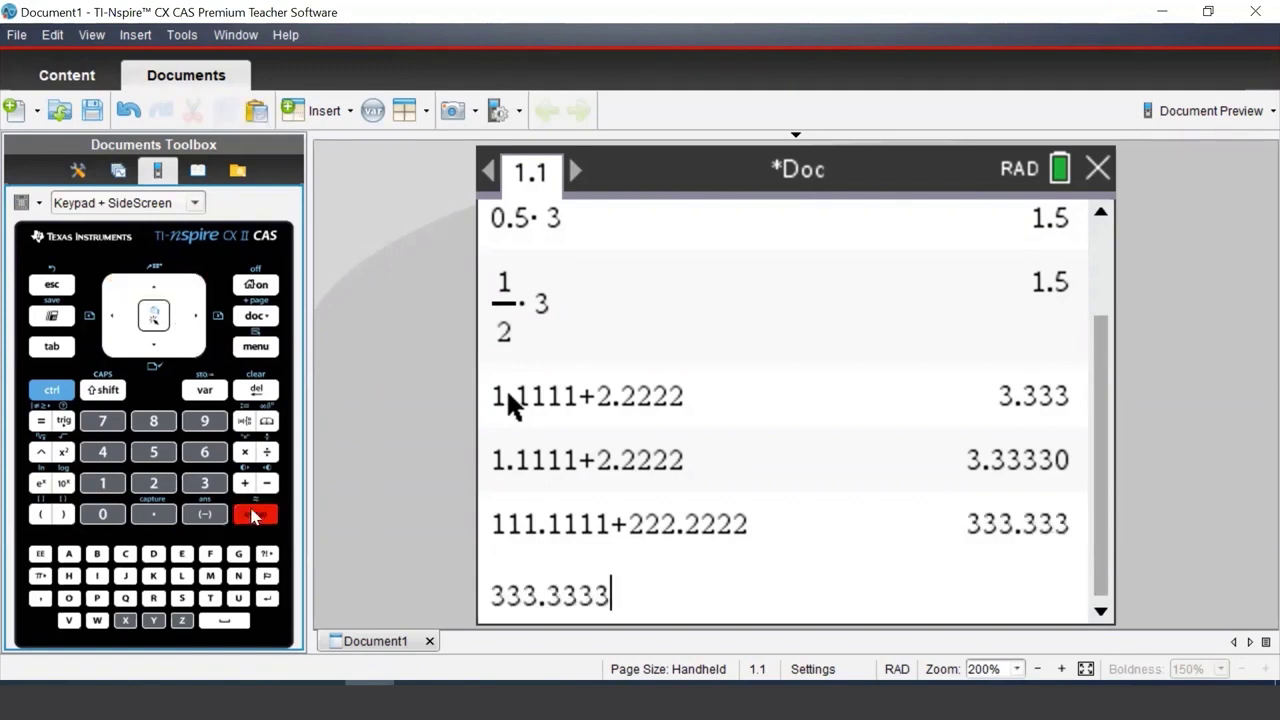